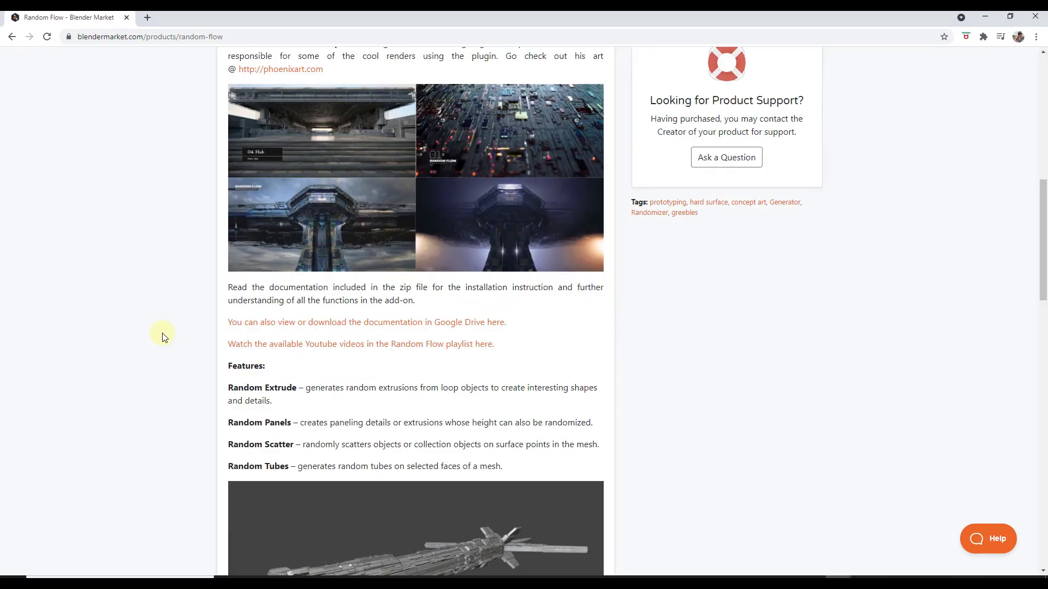
Review the Random Flow product page's description, sample renders, documentation links and feature list.
scroll(162, 334, down, 6)
scroll(166, 336, up, 6)
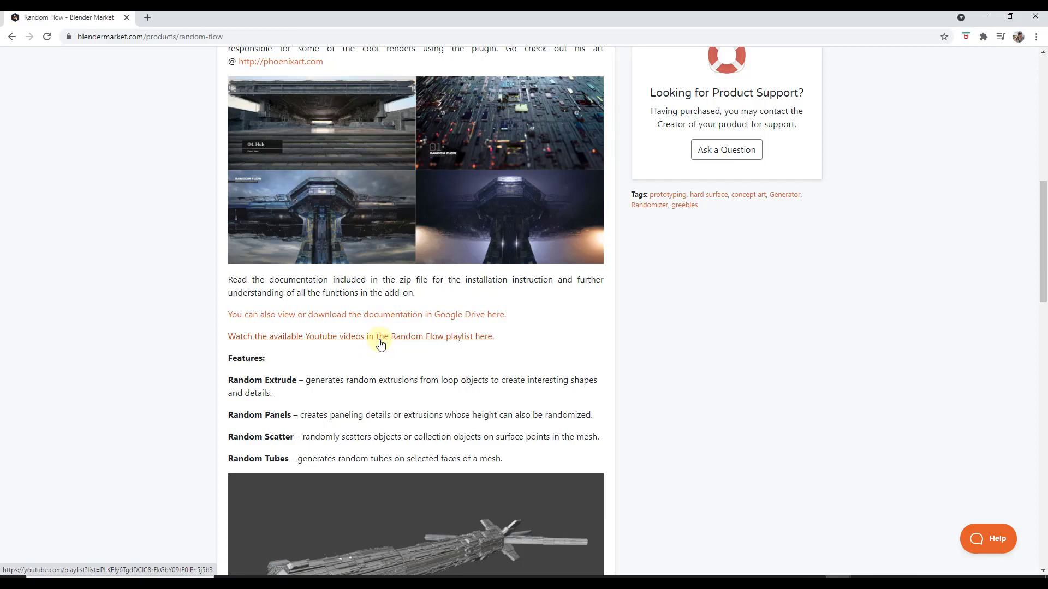
scroll(760, 182, up, 6)
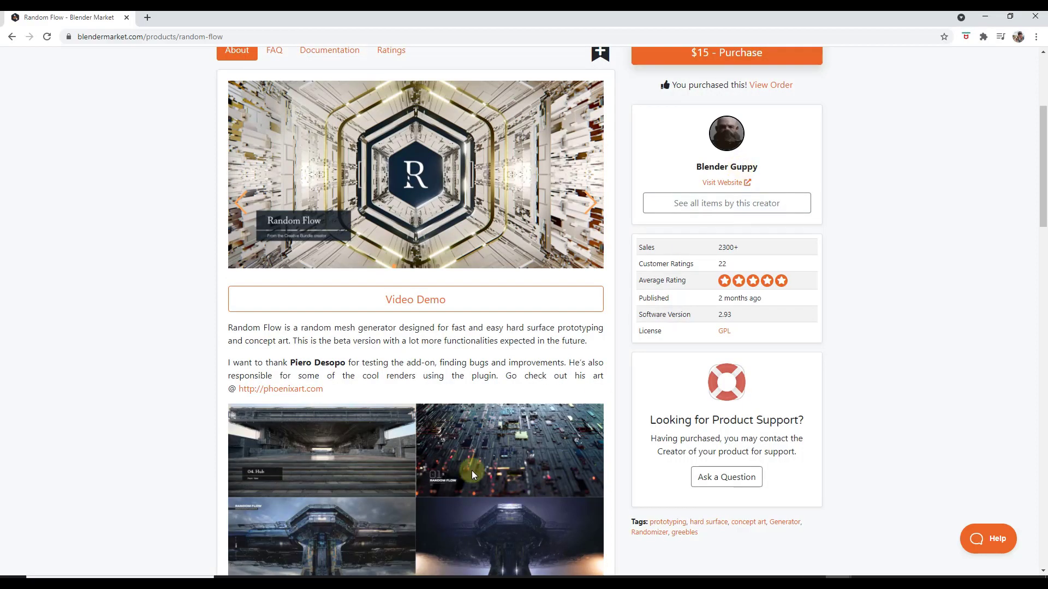
scroll(508, 489, down, 5)
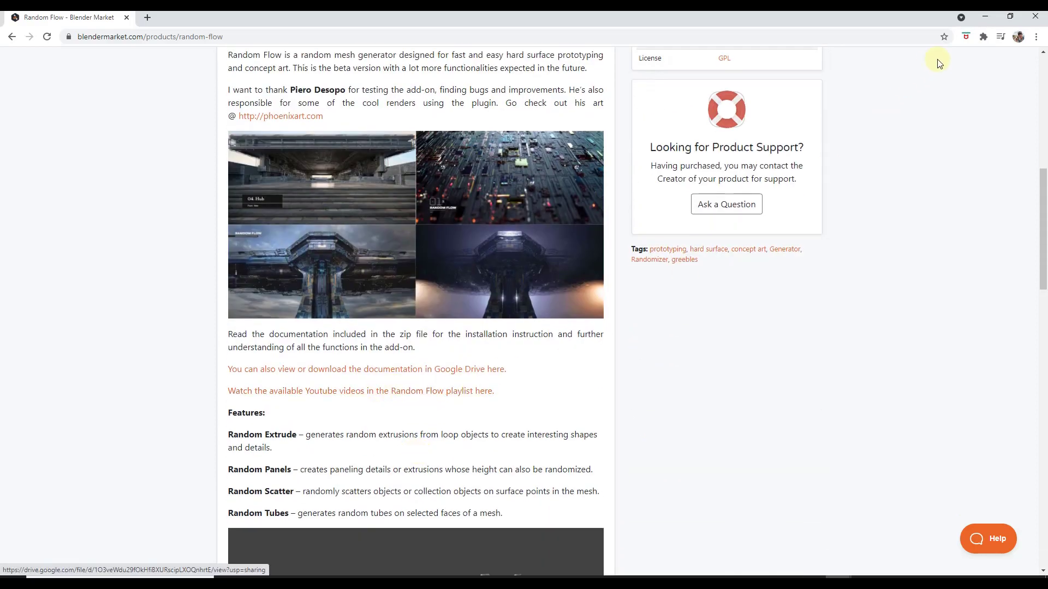
Switch to Blender, add a mesh plane and move it about -1.39 m along the Y axis.
click(985, 17)
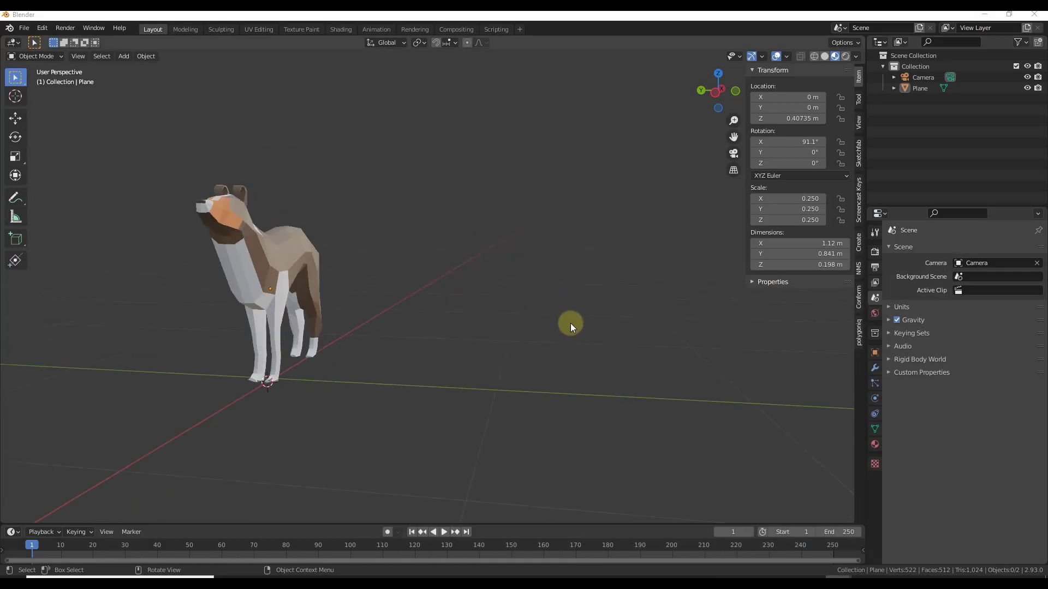
key(shift+a)
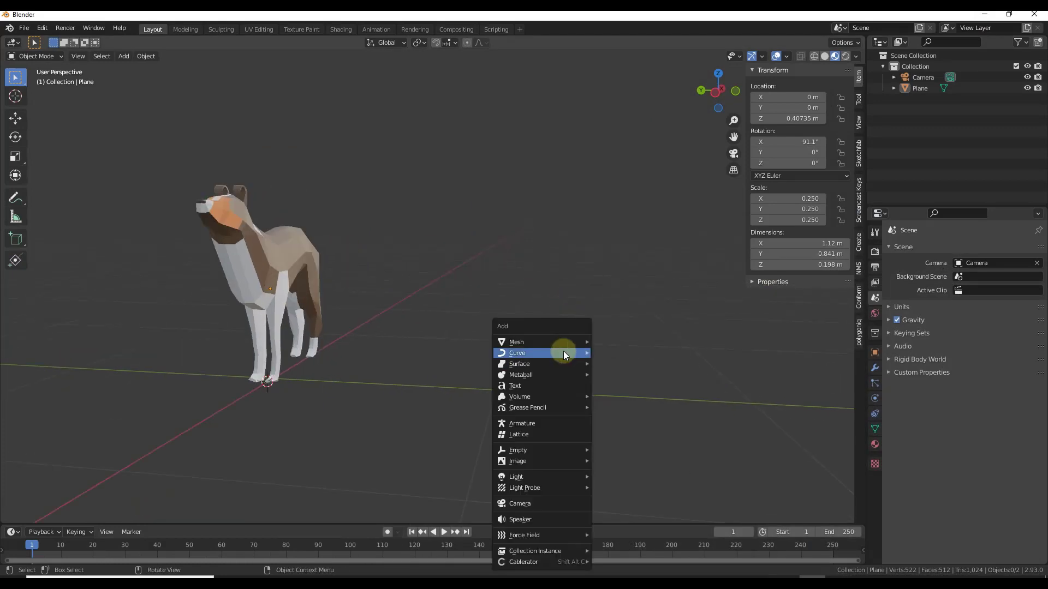
mouse_move(554, 339)
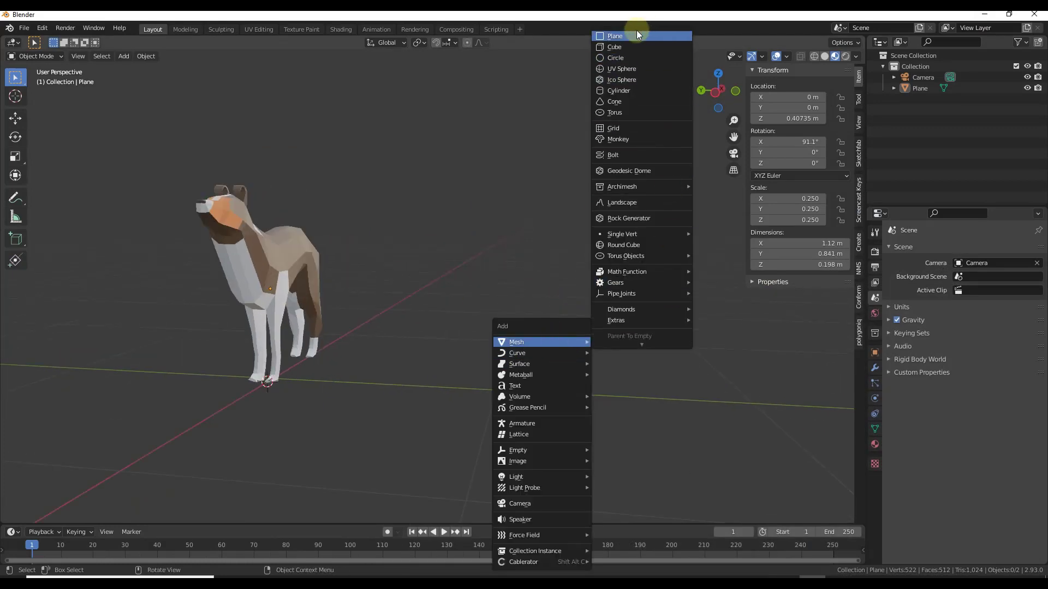
click(614, 35)
key(g)
key(y)
click(719, 401)
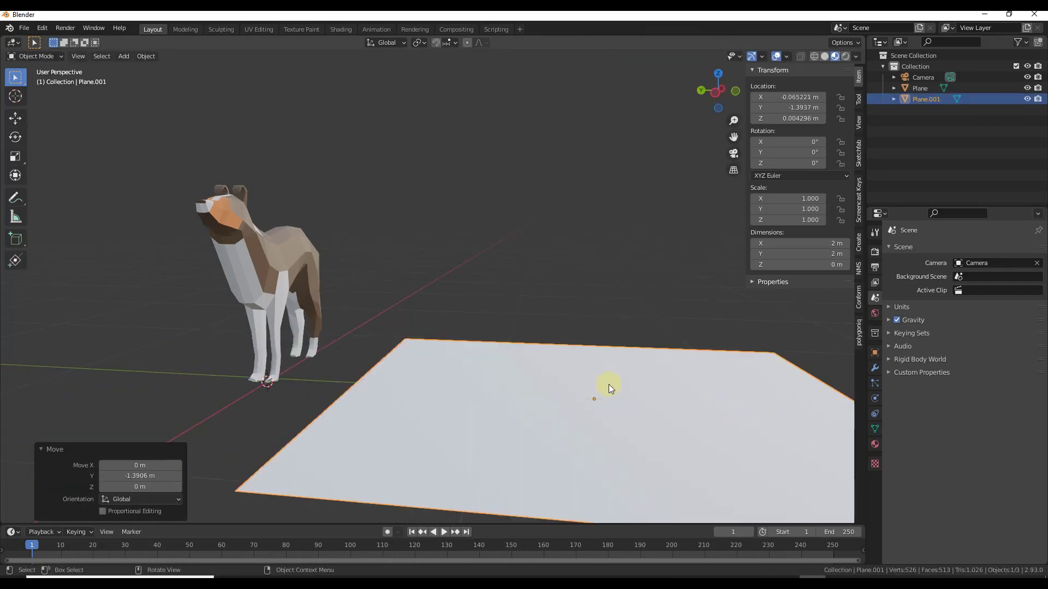
Scale the plane by about 2.372 along Y and apply its rotation and scale.
key(s)
key(x)
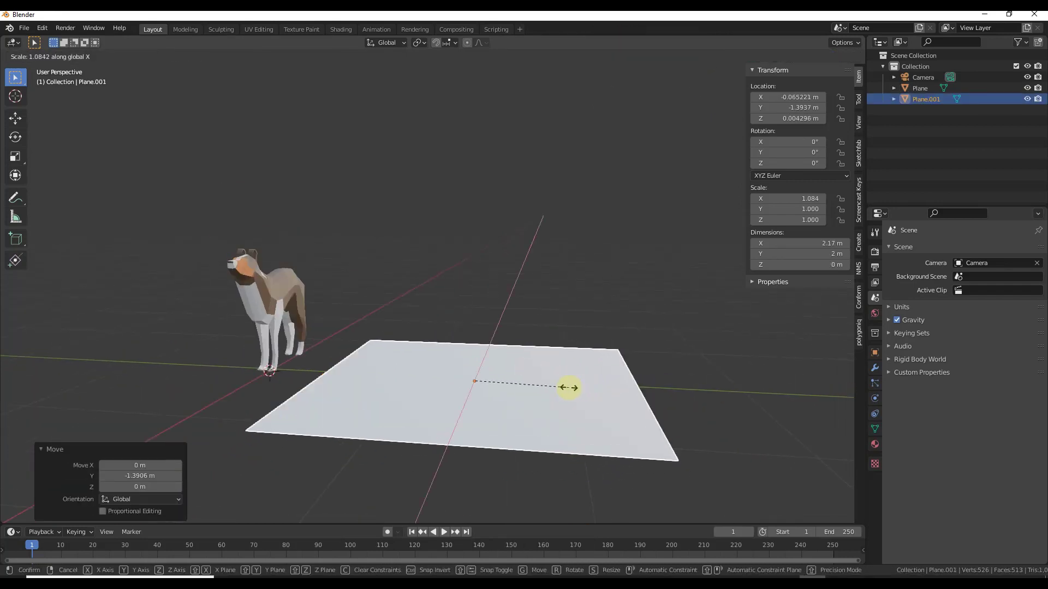
key(y)
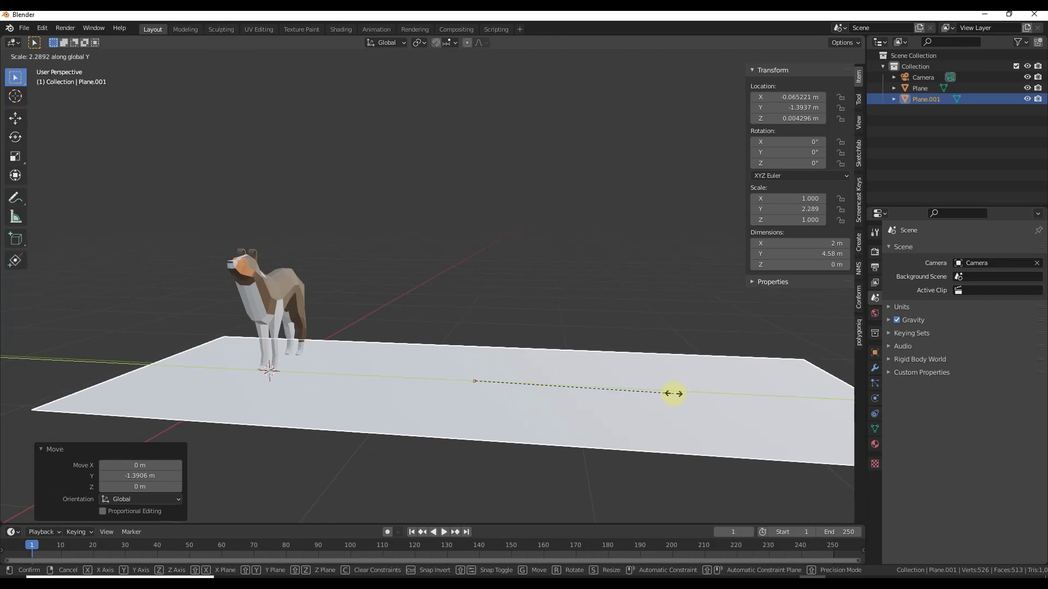
click(680, 395)
scroll(434, 370, down, 2)
scroll(480, 378, up, 2)
scroll(480, 375, down, 3)
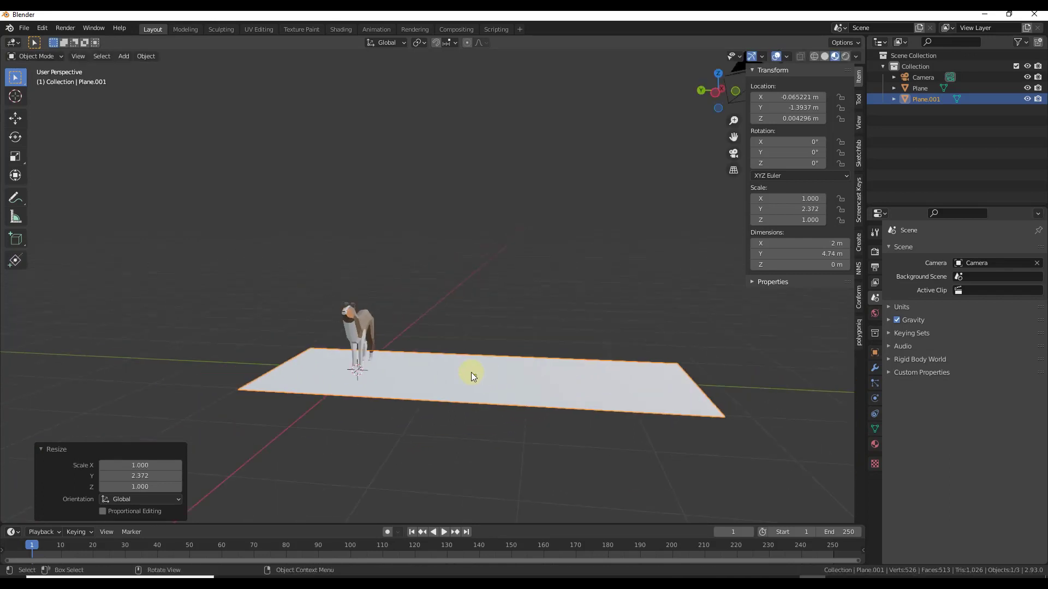
scroll(471, 374, up, 1)
click(159, 52)
mouse_move(229, 108)
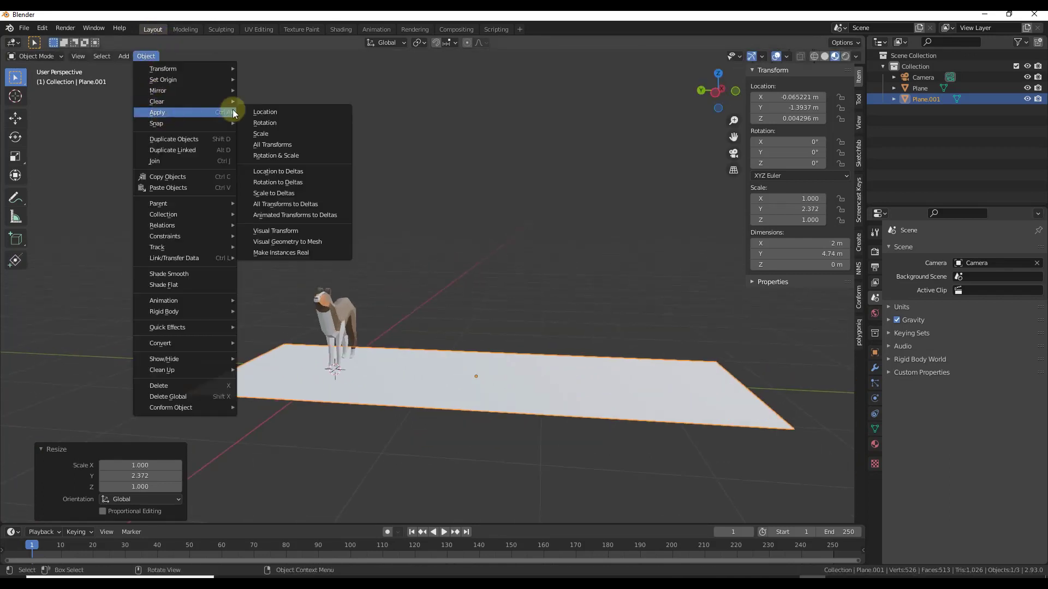
click(293, 155)
Add four evenly spaced loop cuts across the plane's length in Edit Mode.
key(Tab)
middle_drag(520, 370, 557, 391)
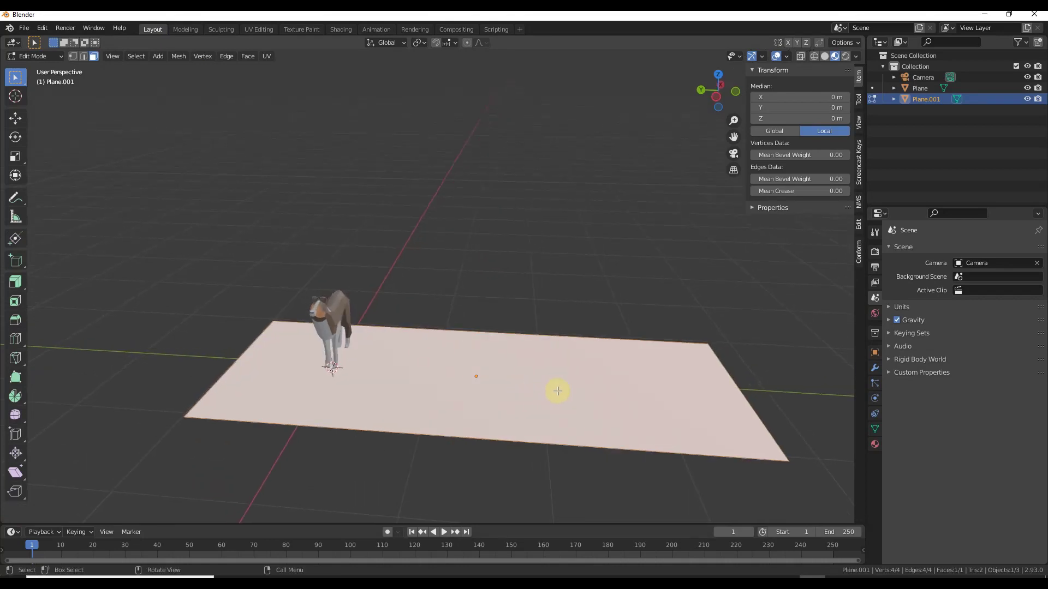
key(ctrl+r)
scroll(457, 360, up, 2)
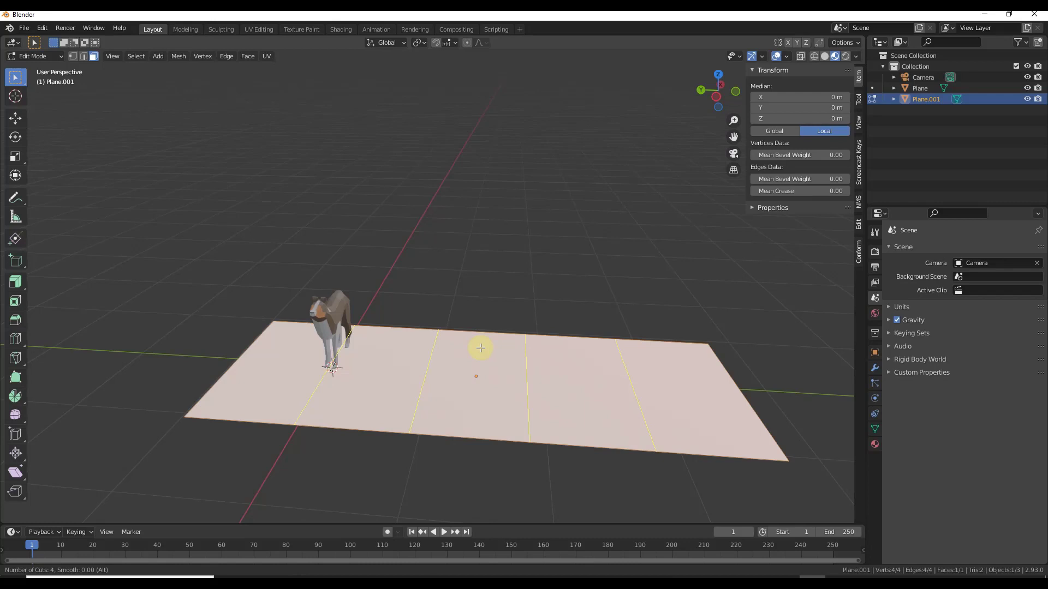
click(481, 348)
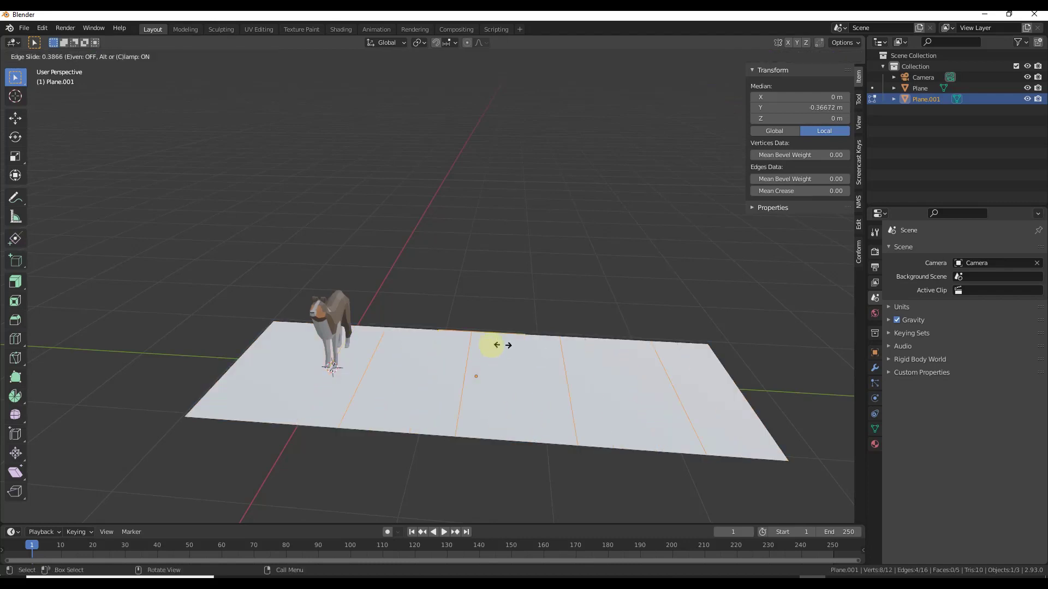
right_click(481, 353)
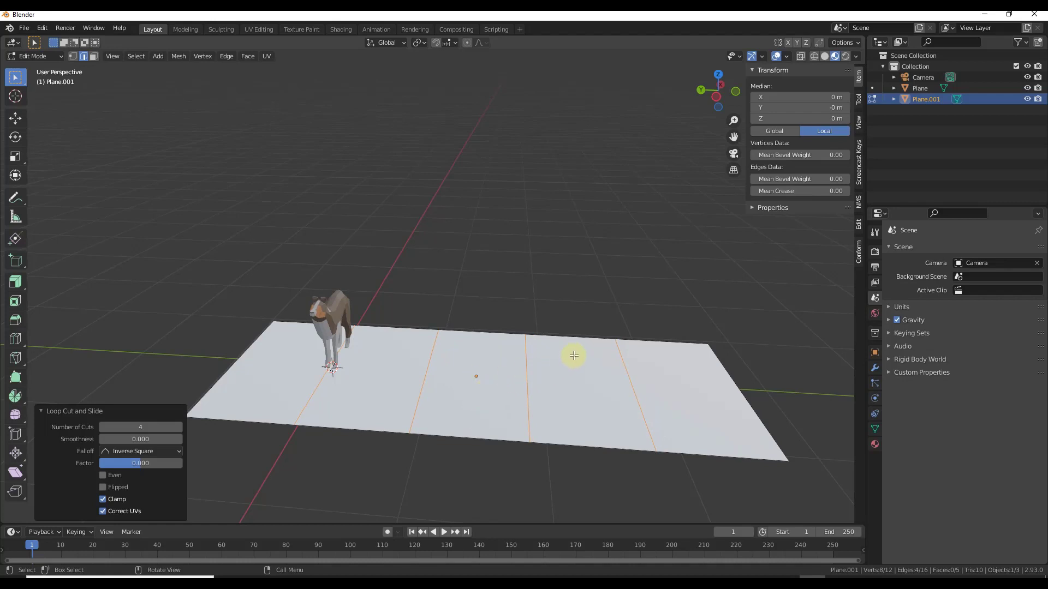
Raise the two outer edges at each end of the plane about 0.84 m along Z and scale them by about 0.736 along Y.
drag(607, 327, 786, 480)
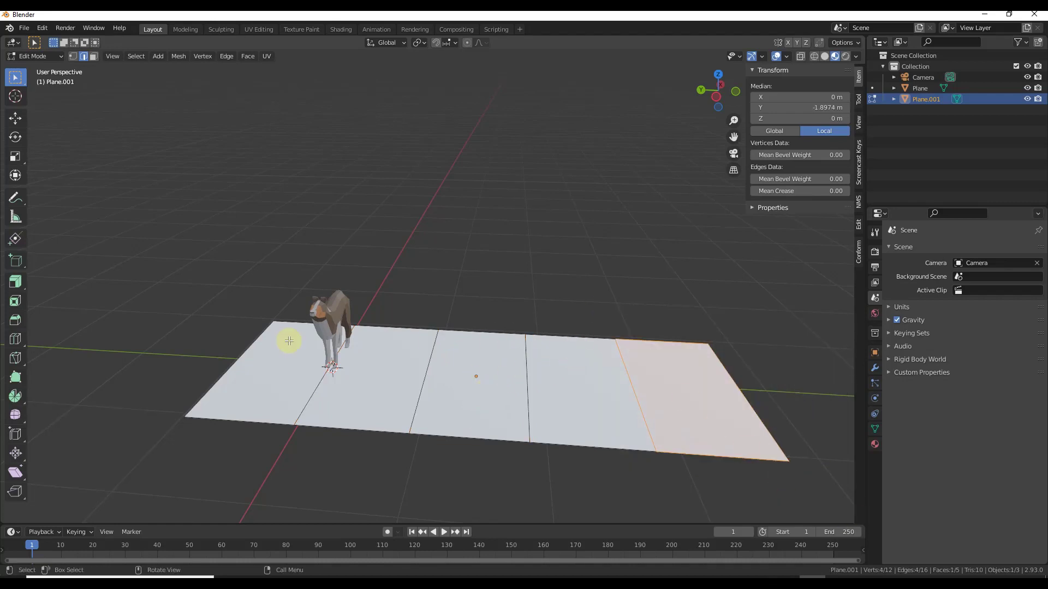
click(179, 292)
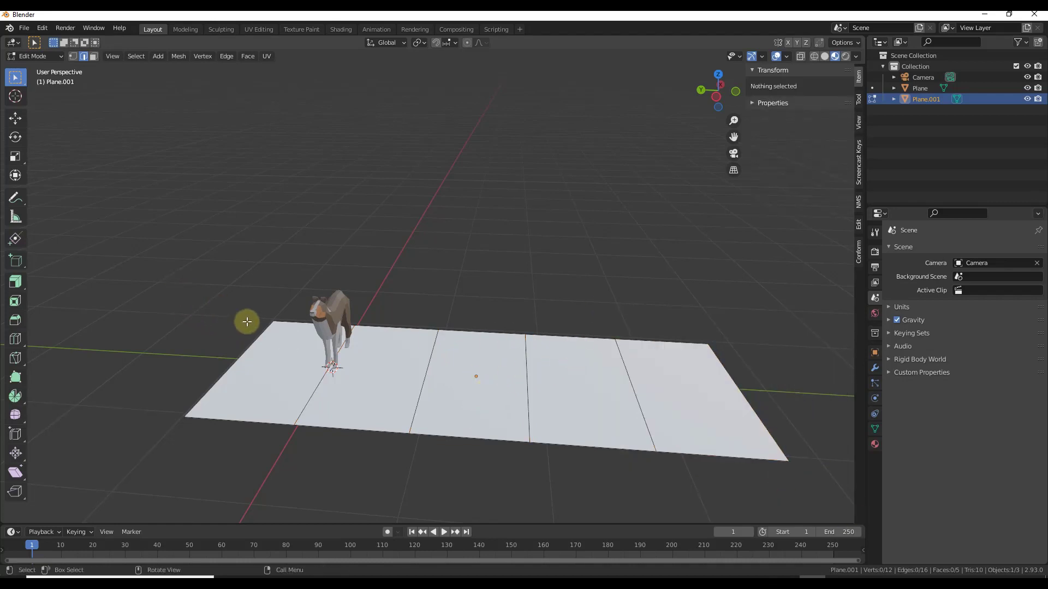
click(234, 360)
shift+click(311, 394)
shift+click(640, 400)
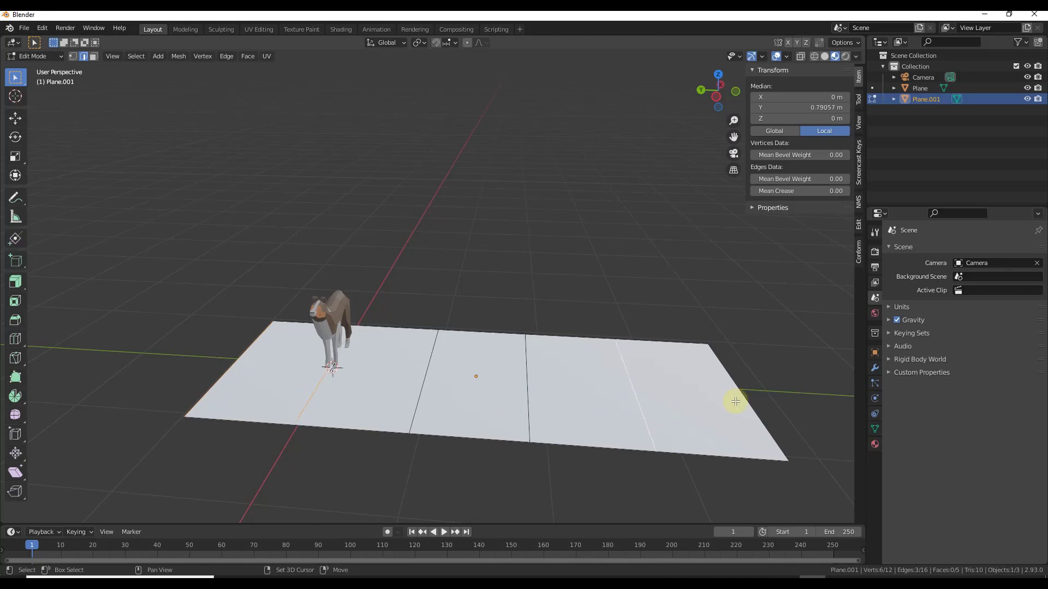
key(g)
key(z)
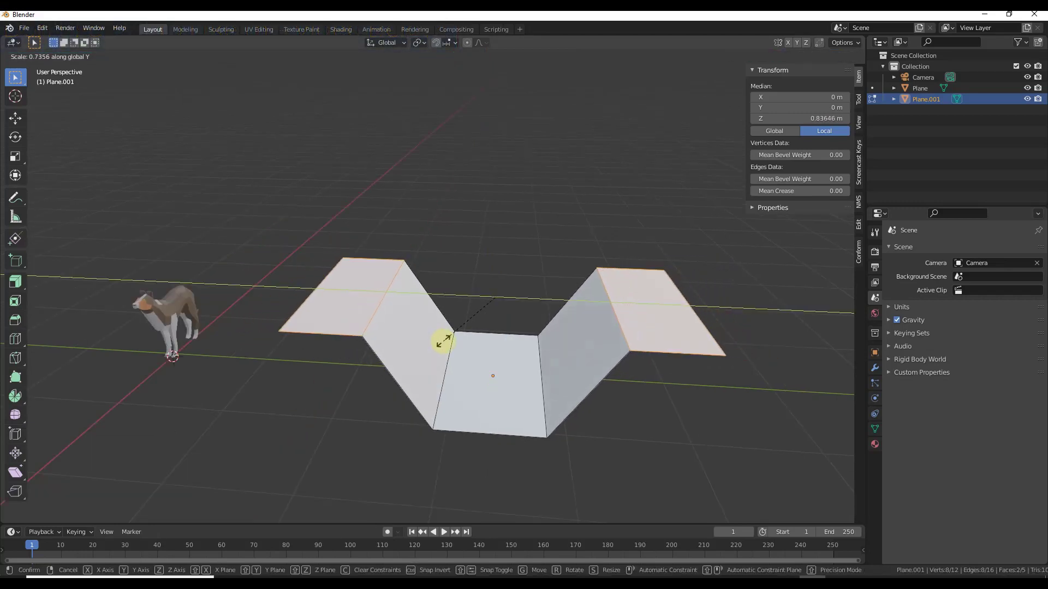
click(443, 342)
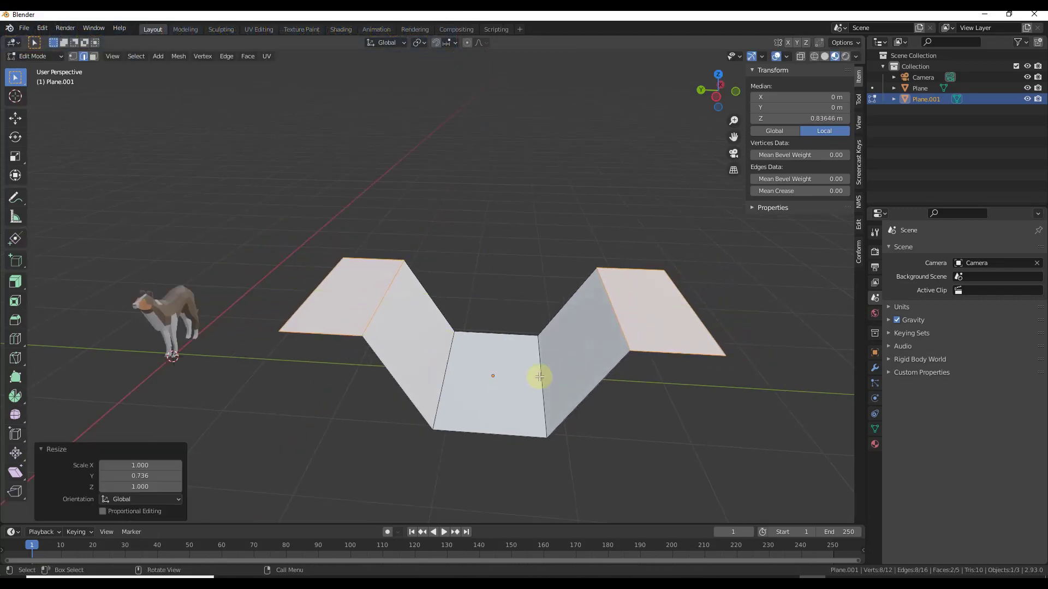
Add a single centred loop cut through all five segments of the trench profile.
middle_drag(631, 402, 564, 362)
key(Tab)
key(Tab)
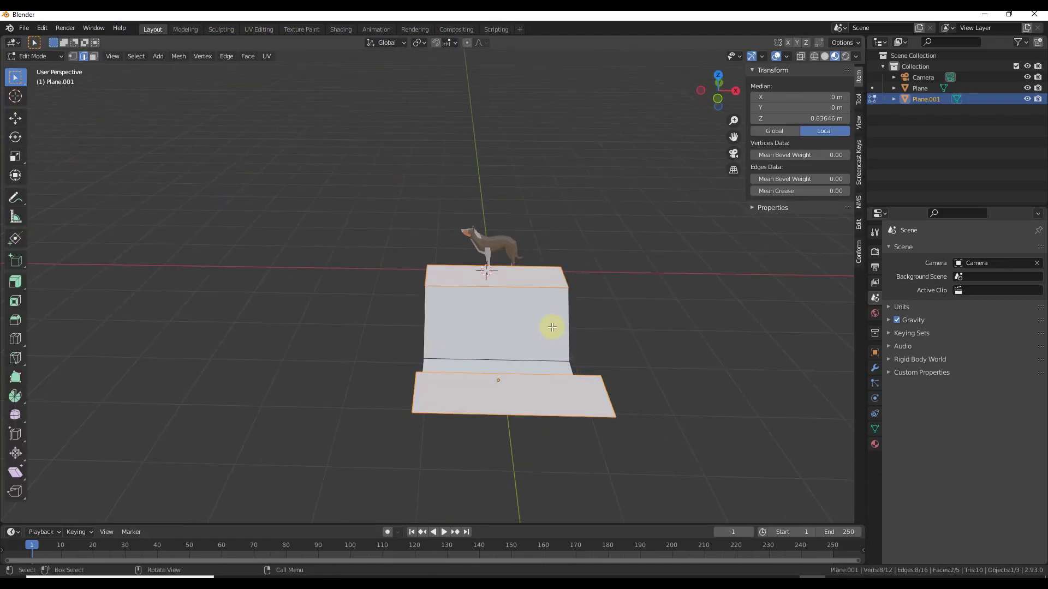
scroll(538, 328, down, 4)
middle_drag(538, 327, 513, 328)
scroll(456, 336, up, 4)
key(ctrl+r)
click(416, 329)
right_click(414, 328)
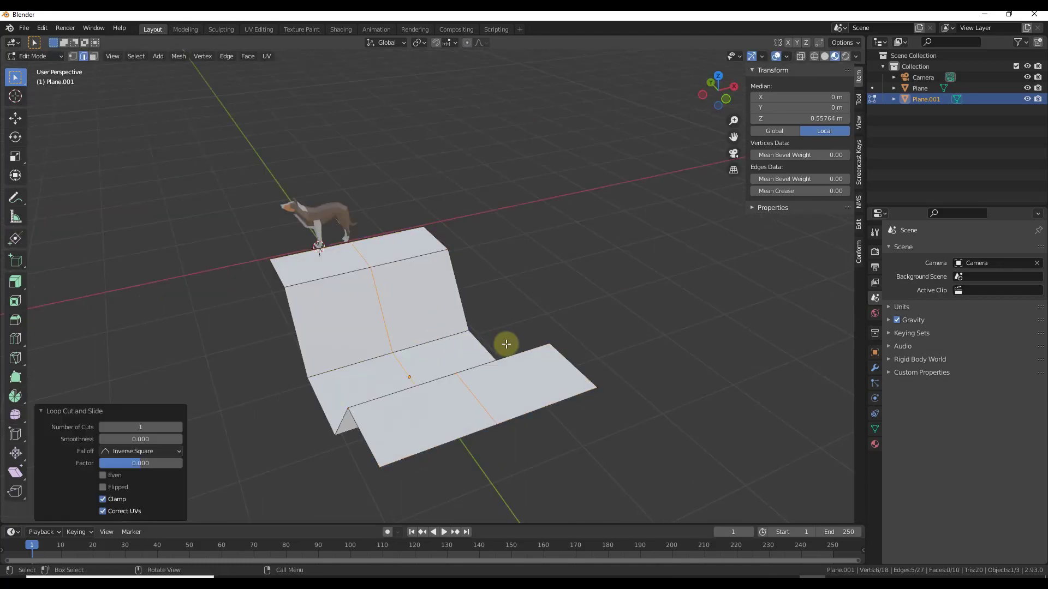
middle_drag(403, 353, 411, 353)
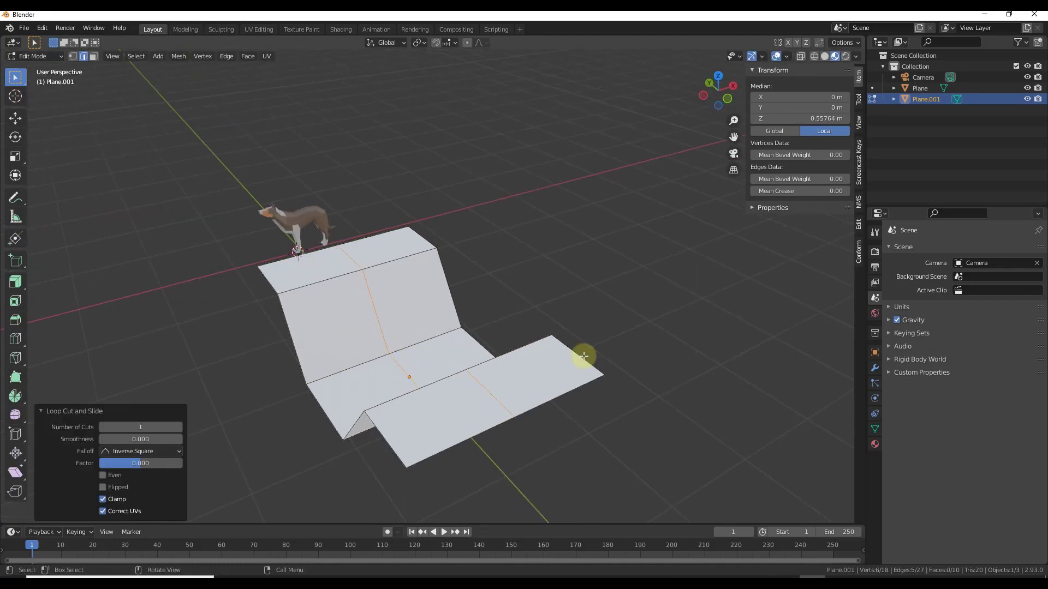
Return to Object Mode and add an Array modifier to the trench-shaped plane.
click(875, 367)
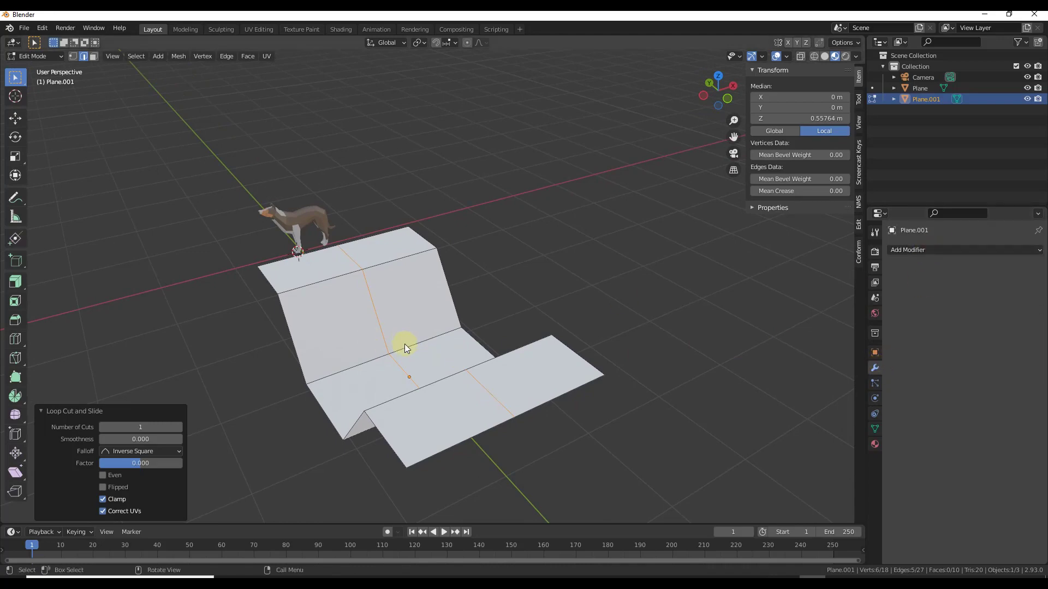
key(Tab)
click(929, 249)
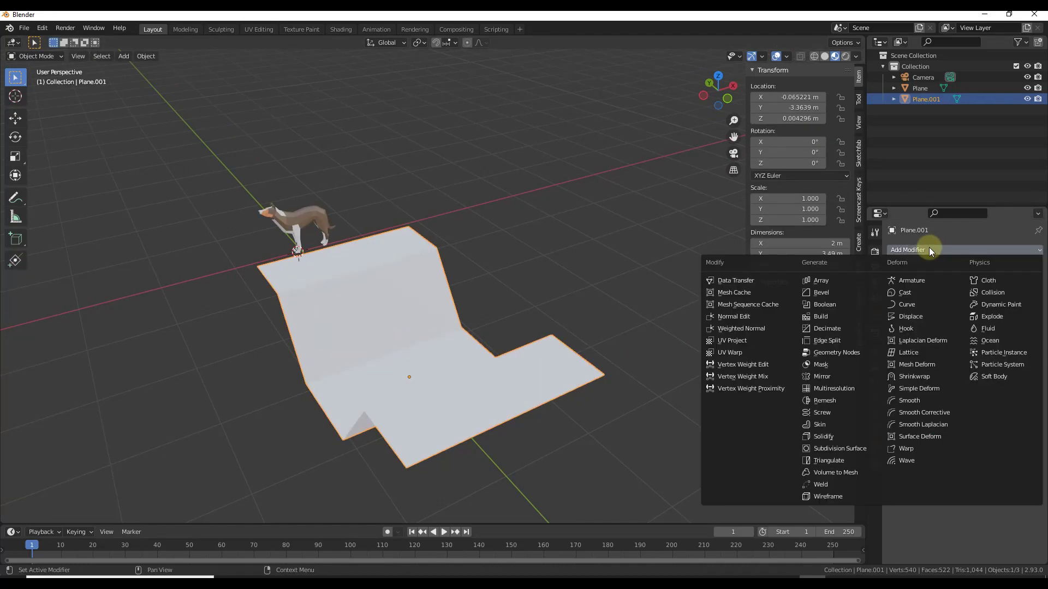
click(822, 281)
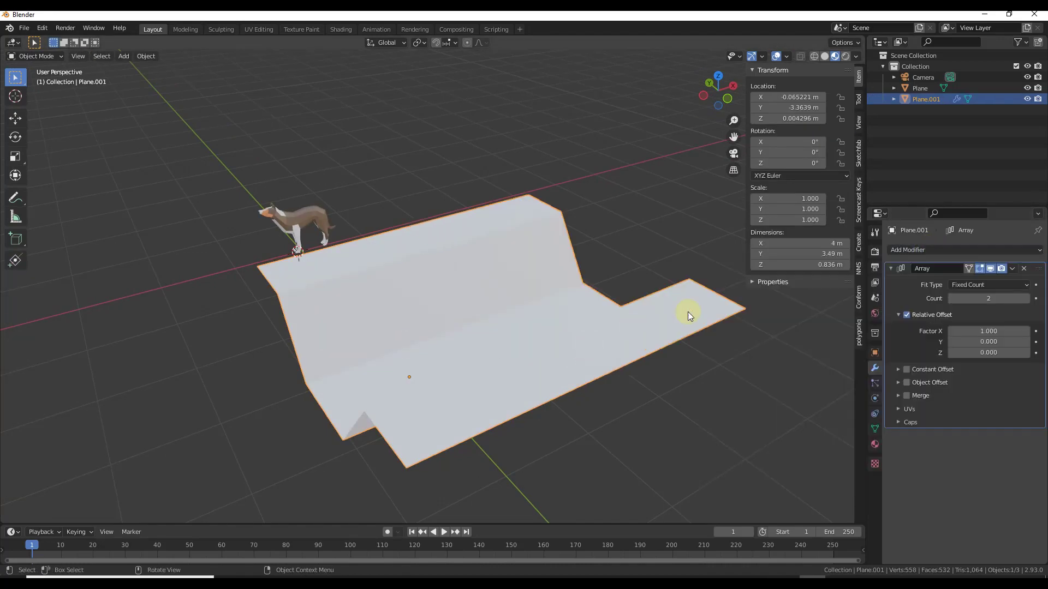
Set the Array modifier's count to 9 to lengthen the trench.
click(1027, 299)
click(1027, 299)
click(1027, 299)
click(1027, 299)
click(1027, 299)
click(1027, 299)
click(1027, 299)
click(1027, 299)
middle_drag(230, 300, 426, 284)
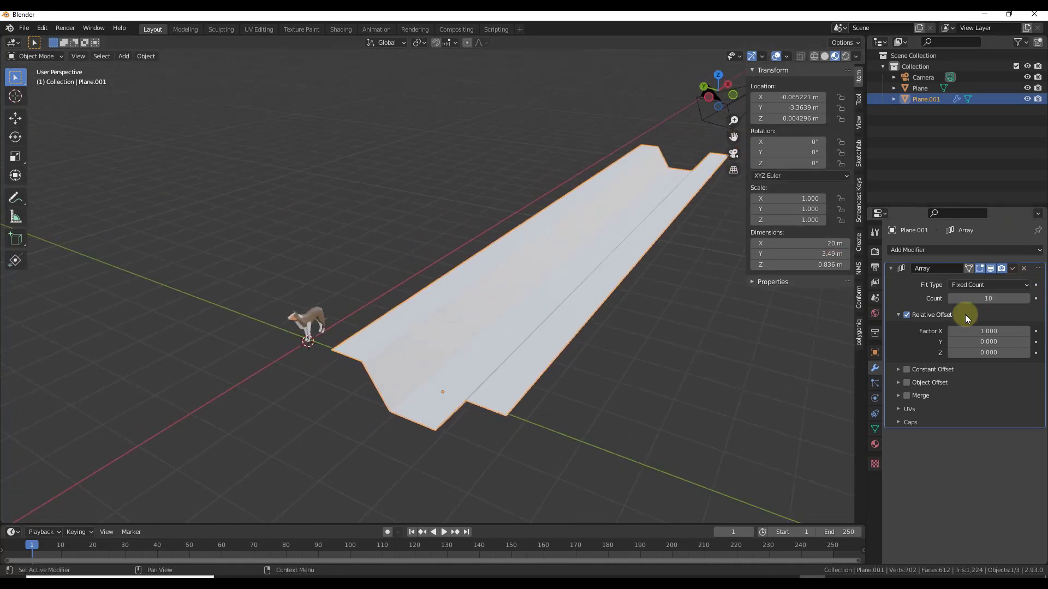
click(951, 299)
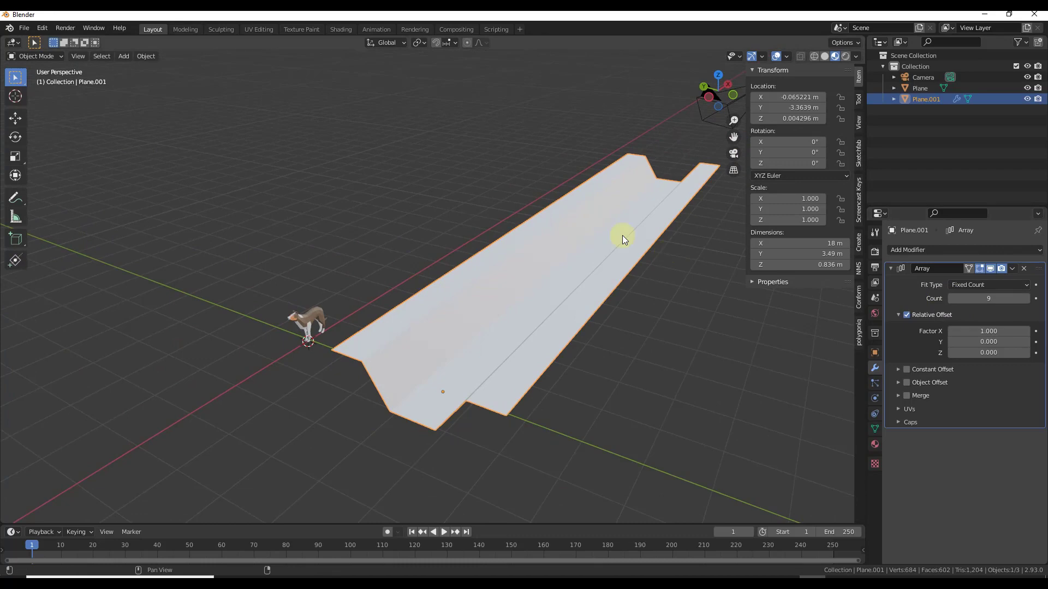
Switch the viewport to solid shading and apply the Array modifier to the trench.
click(812, 57)
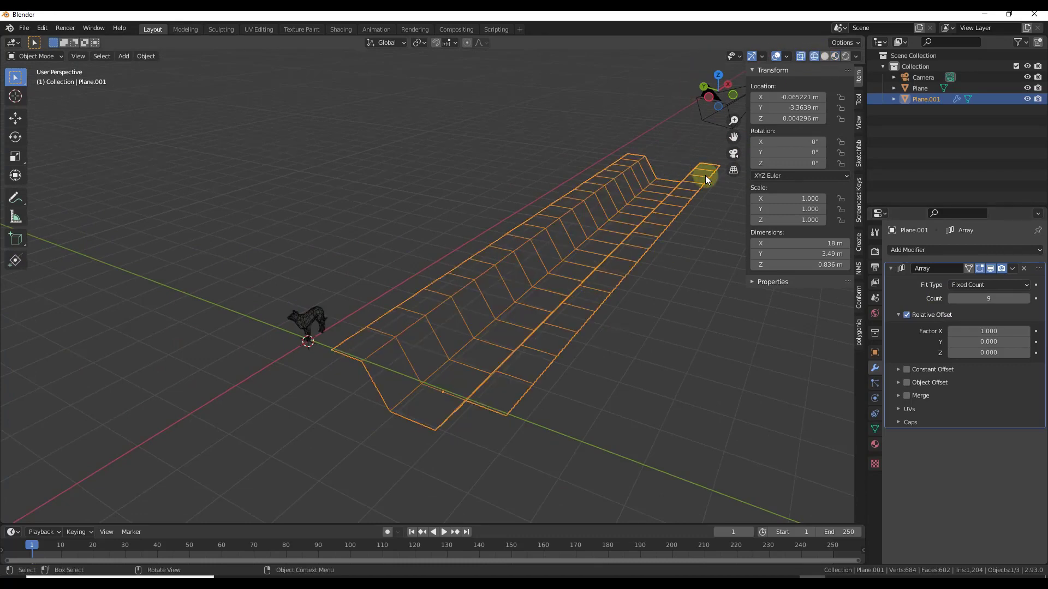
click(824, 56)
middle_drag(716, 250, 789, 227)
click(1014, 268)
click(993, 280)
middle_drag(652, 326, 671, 316)
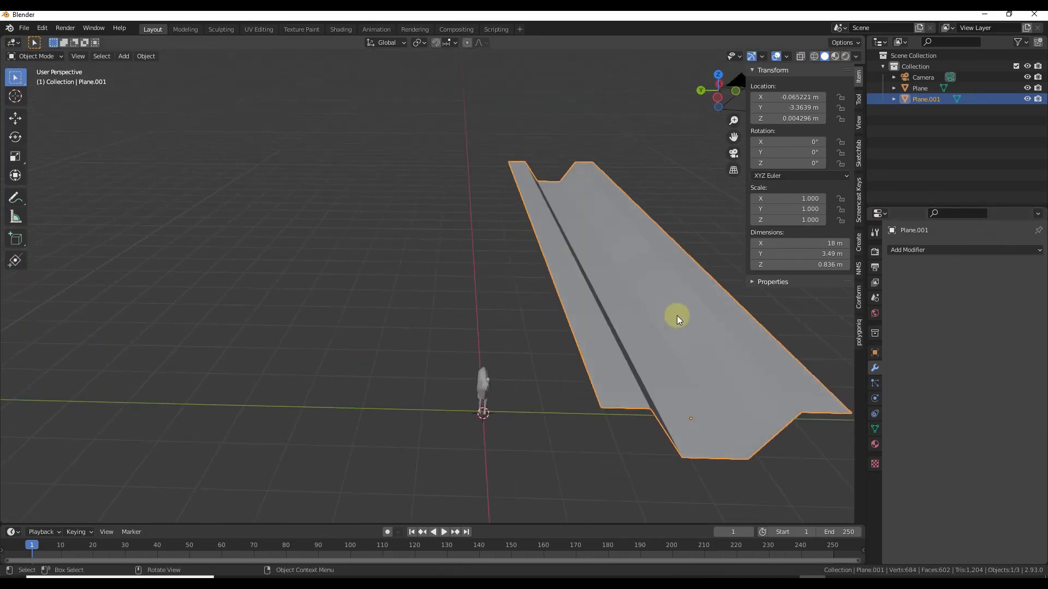
middle_drag(562, 319, 562, 368)
Select a path of edges along one sloped wall of the trench in Edit Mode, and return to Object Mode.
key(Tab)
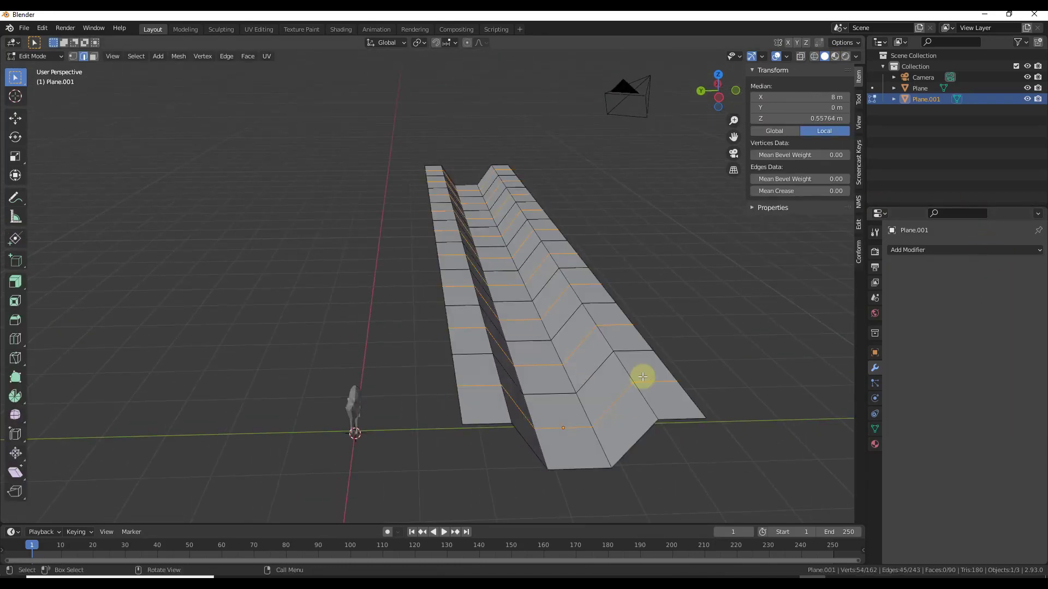
click(578, 341)
click(535, 285)
click(492, 191)
click(480, 172)
ctrl+click(527, 243)
middle_drag(603, 237, 597, 236)
key(Tab)
Close the Preferences window and enter Edit Mode on the trench mesh.
middle_drag(516, 326, 505, 316)
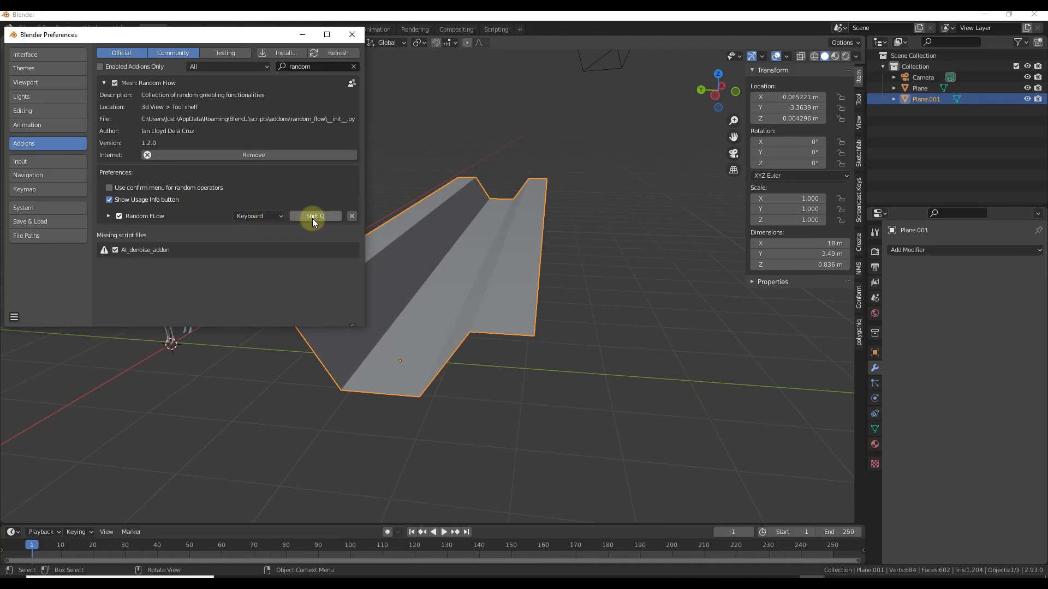
click(351, 34)
middle_drag(363, 292, 591, 322)
middle_drag(536, 302, 536, 298)
key(Tab)
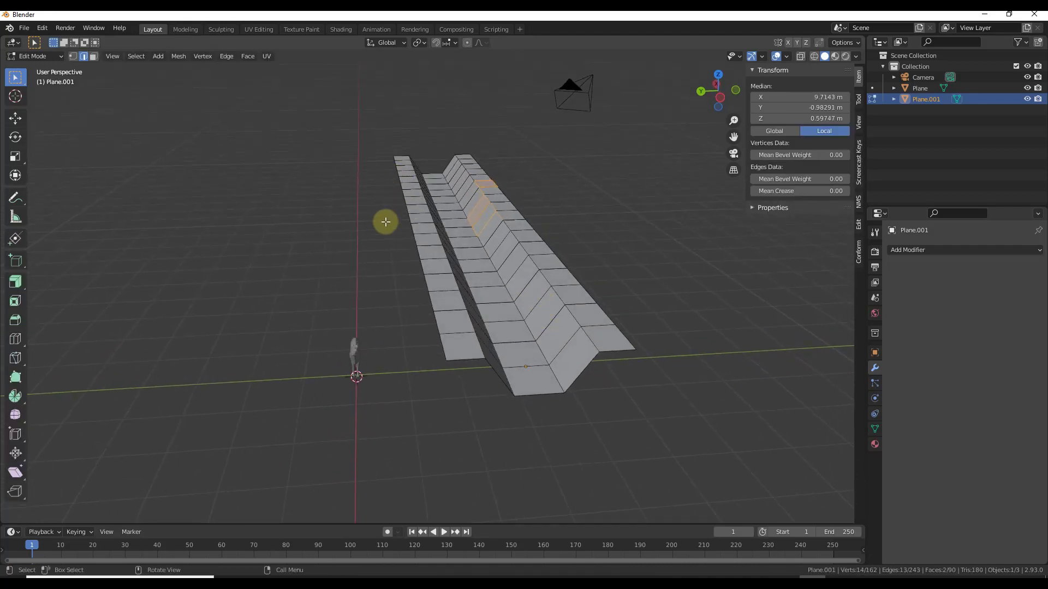
middle_drag(407, 234, 400, 224)
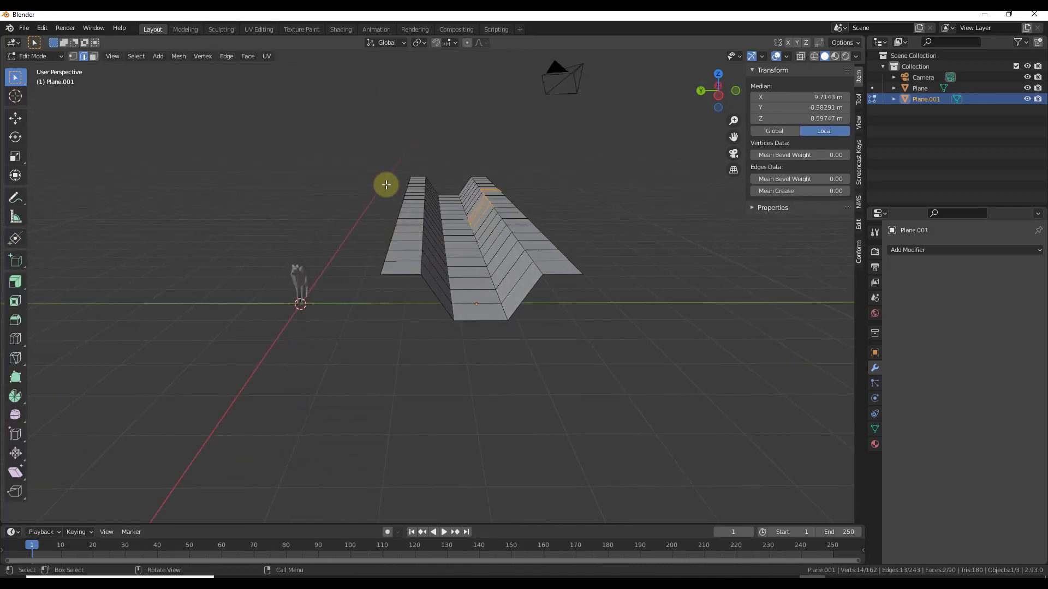
middle_drag(446, 275, 406, 221)
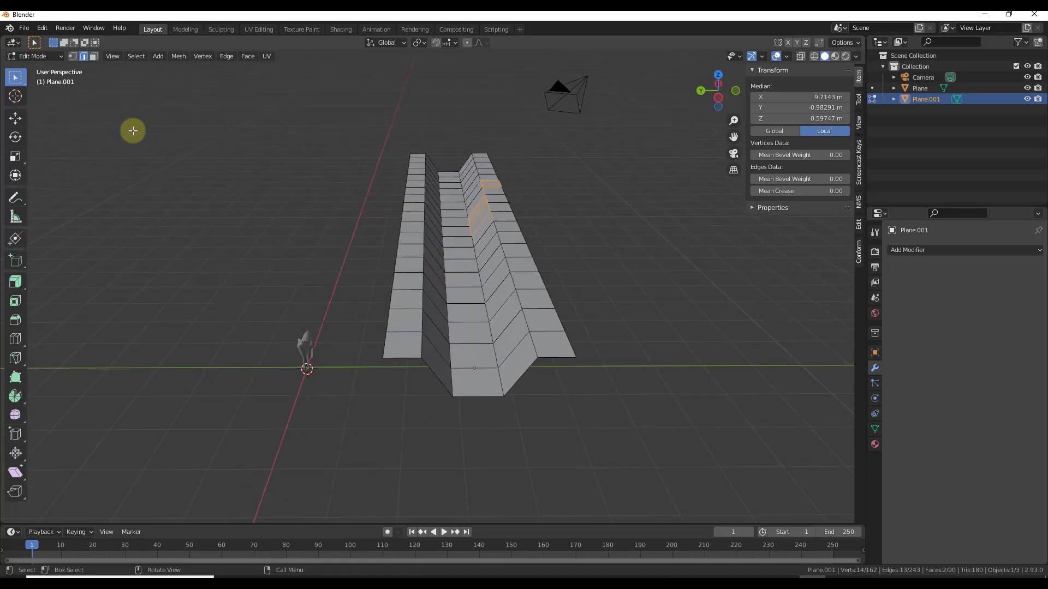
Circle-select bands of faces across the far and middle parts of the trench in face mode, and return to Object Mode.
key(c)
mouse_move(467, 156)
mouse_down()
mouse_move(493, 214)
mouse_move(435, 224)
mouse_up()
right_click(440, 224)
key(3)
key(c)
mouse_move(468, 168)
mouse_down()
mouse_move(480, 163)
mouse_move(496, 218)
mouse_move(457, 233)
mouse_move(412, 227)
mouse_move(403, 272)
mouse_move(413, 286)
mouse_move(411, 206)
mouse_move(413, 221)
mouse_move(460, 253)
mouse_up()
mouse_move(480, 149)
mouse_down()
mouse_move(487, 218)
mouse_move(417, 228)
mouse_move(417, 262)
mouse_move(421, 205)
mouse_up()
key(Escape)
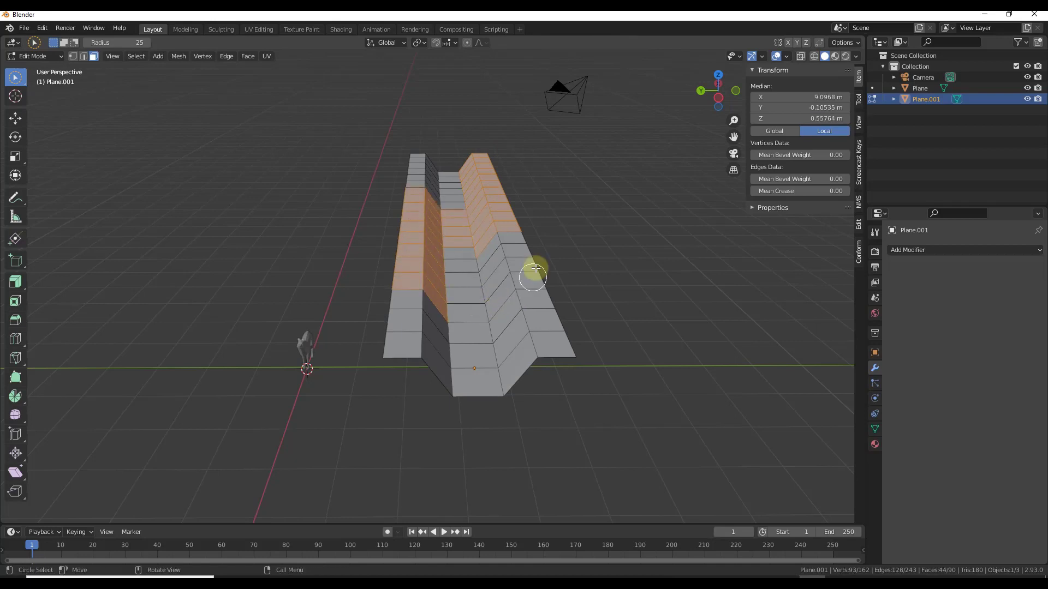
key(Tab)
Run Random Flow's Random Panels on the selected trench faces and set the inset depth to 0.0410.
middle_drag(568, 276, 516, 227)
scroll(514, 226, up, 2)
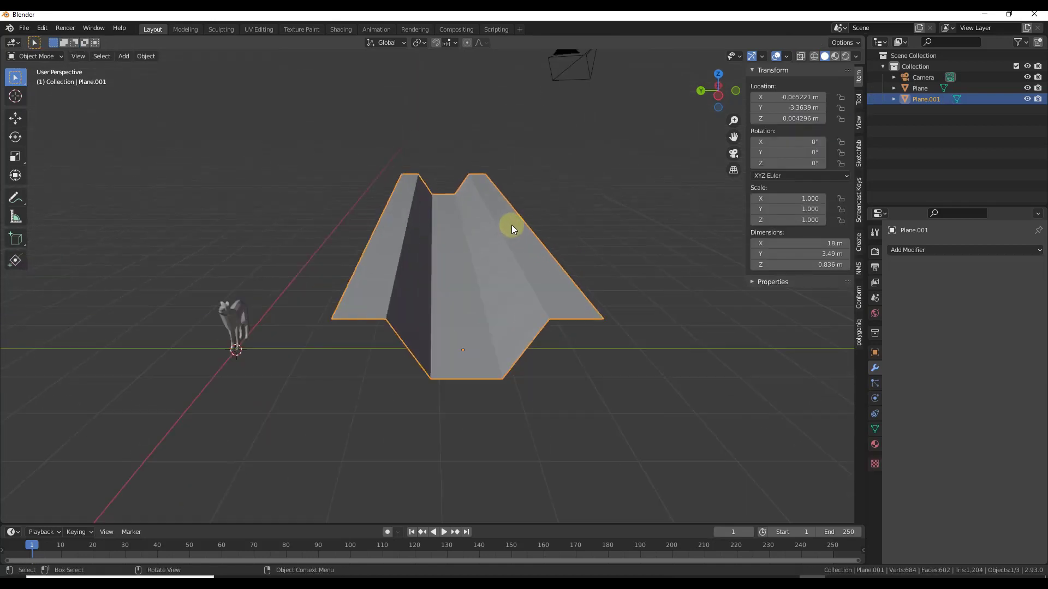
key(shift+q)
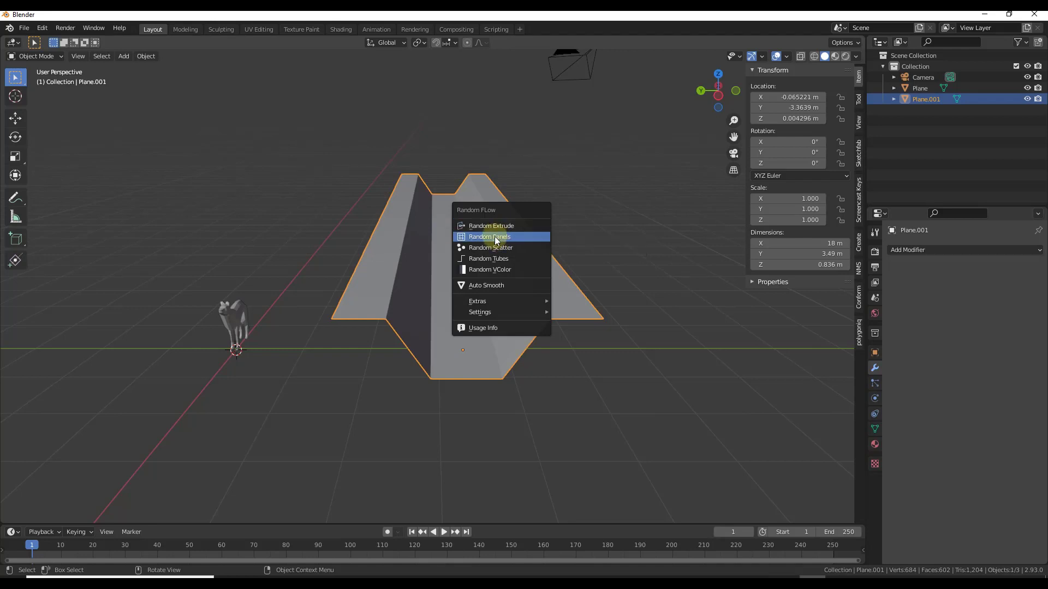
click(496, 238)
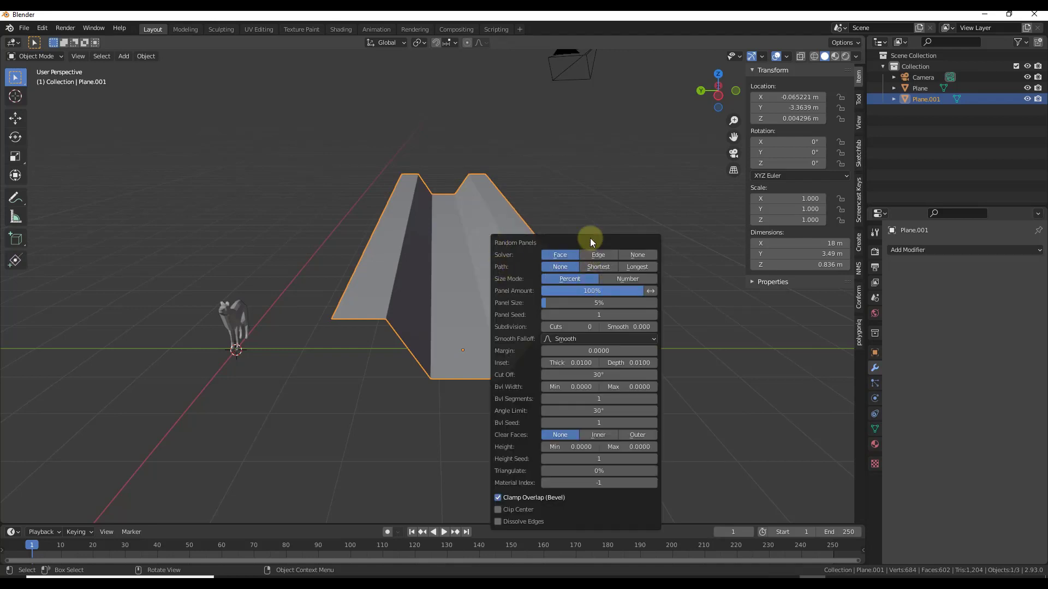
drag(590, 238, 669, 131)
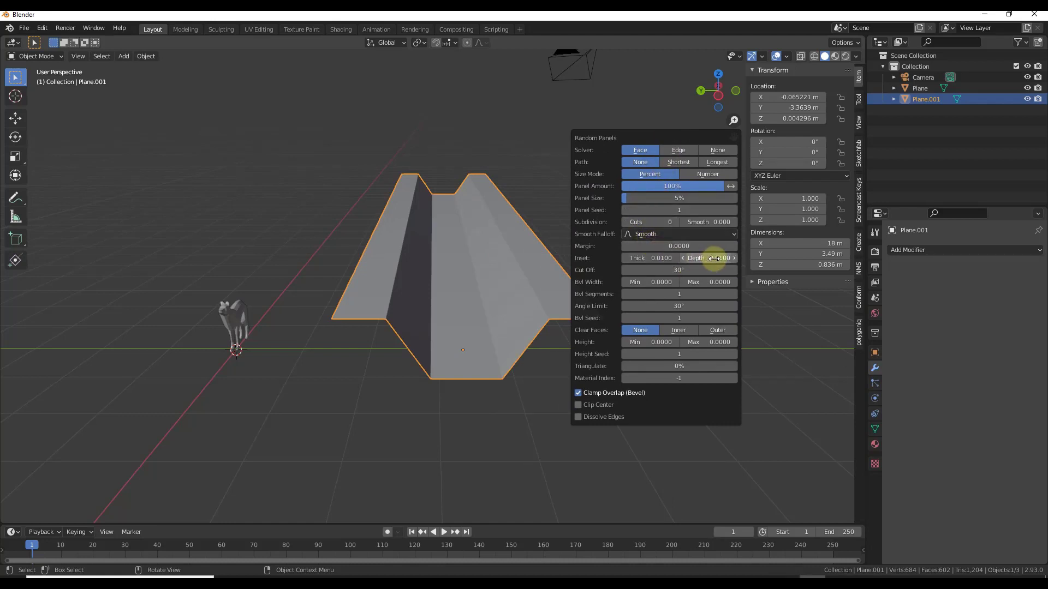
drag(720, 258, 738, 233)
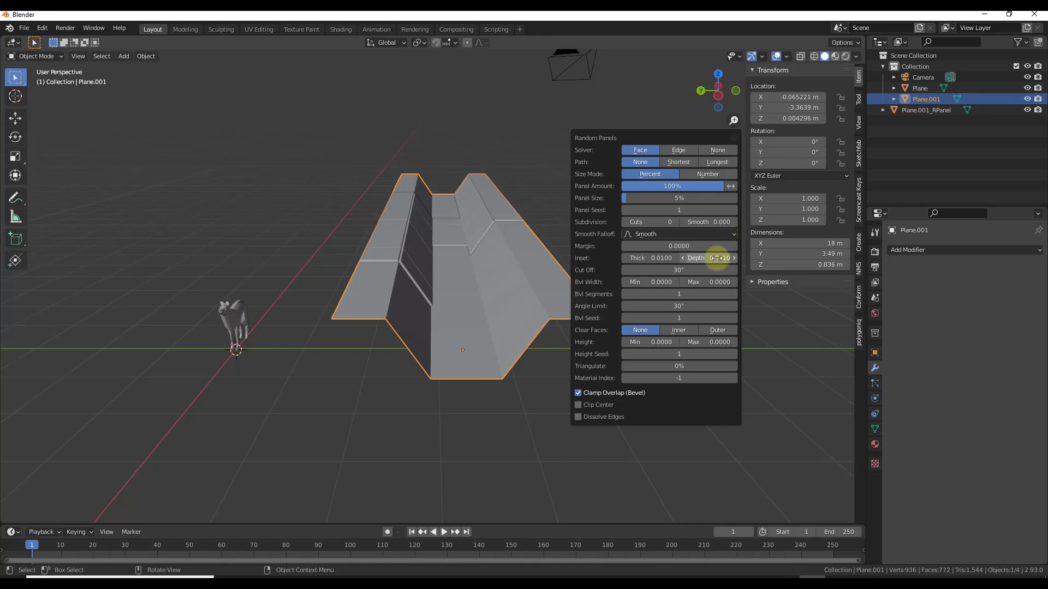
Set the random panels' size to 12%, panel seed to 62, margin to 0.0230 and inset depth to 0.0160.
drag(639, 199, 714, 210)
drag(670, 200, 632, 212)
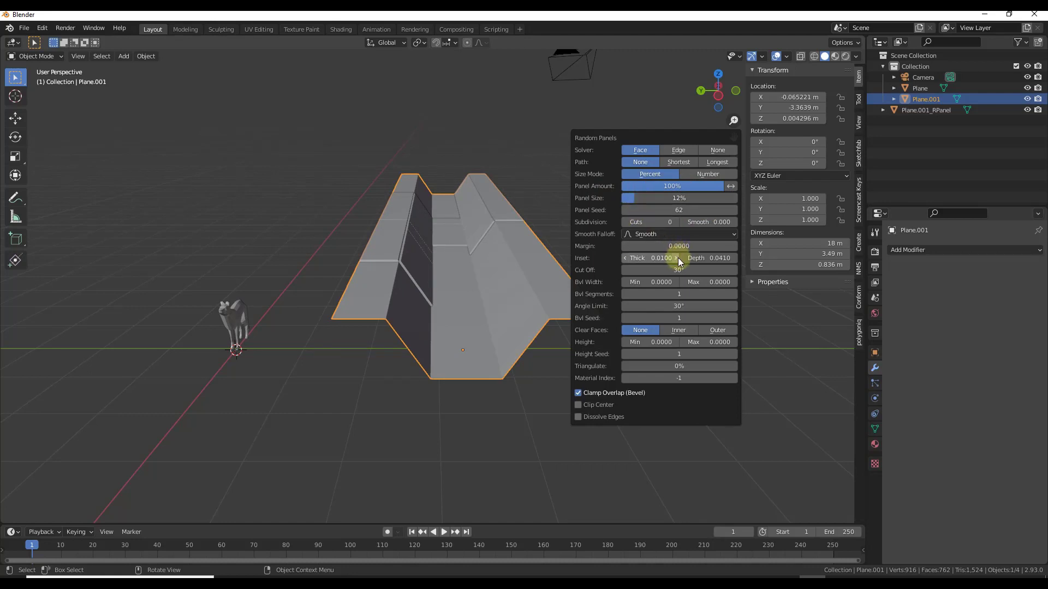
mouse_move(719, 260)
mouse_down()
mouse_move(694, 257)
mouse_move(708, 259)
mouse_up()
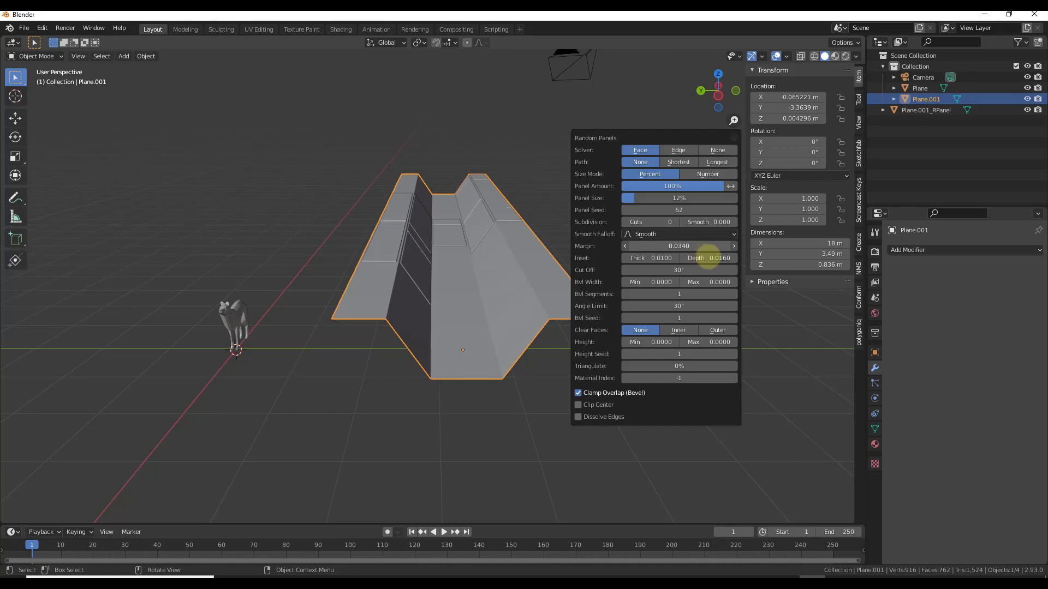
middle_drag(411, 299, 594, 354)
scroll(440, 231, up, 6)
scroll(480, 356, down, 4)
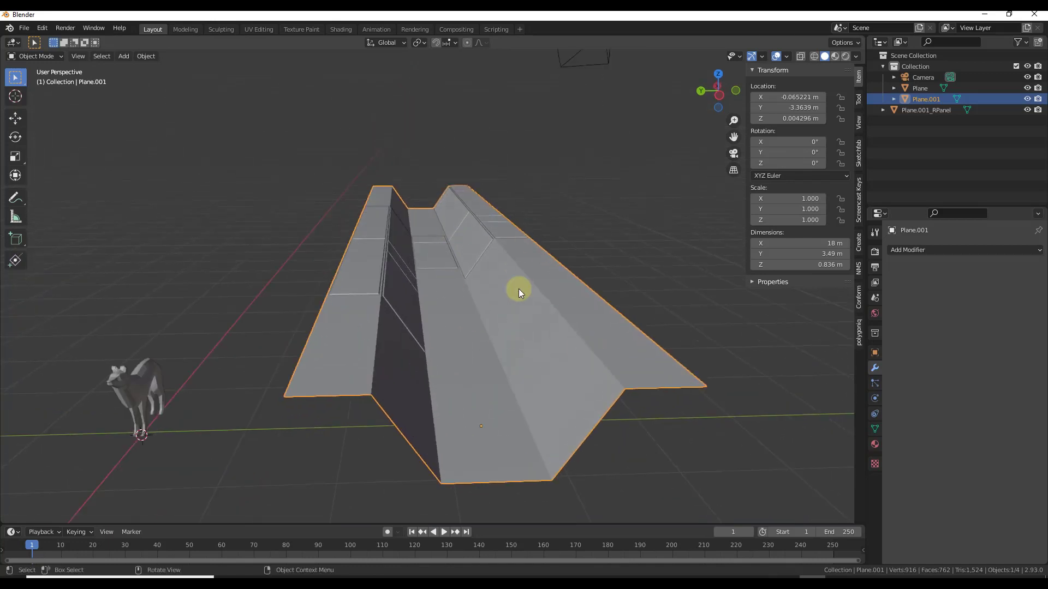
Select a different set of faces on the trench mesh in Edit Mode, and return to Object Mode.
key(Tab)
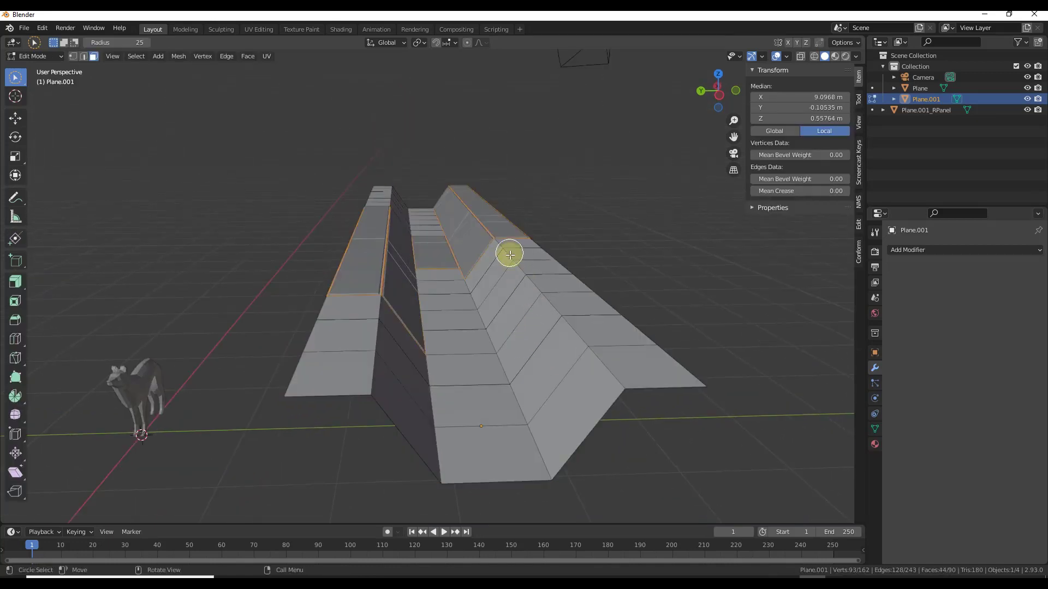
mouse_move(518, 269)
mouse_down()
mouse_move(562, 320)
mouse_move(535, 358)
mouse_move(453, 368)
mouse_move(365, 337)
mouse_move(449, 402)
mouse_move(533, 366)
mouse_move(577, 329)
mouse_move(554, 297)
mouse_up()
key(Tab)
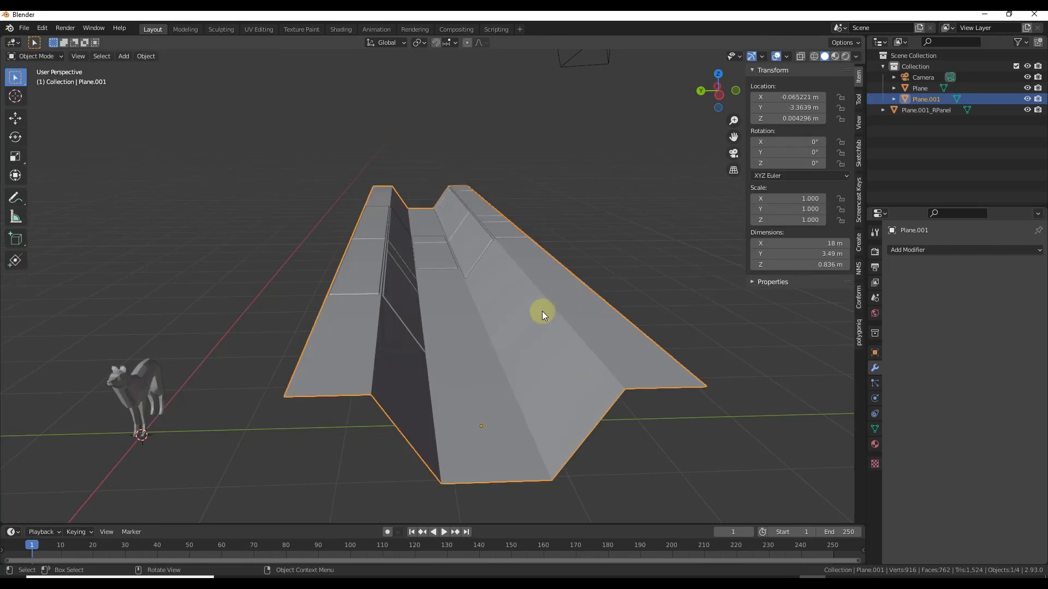
Generate a second set of Random Panels with panel seed 10 and inset depth 0.0400, and deselect everything.
right_click(539, 323)
key(shift+q)
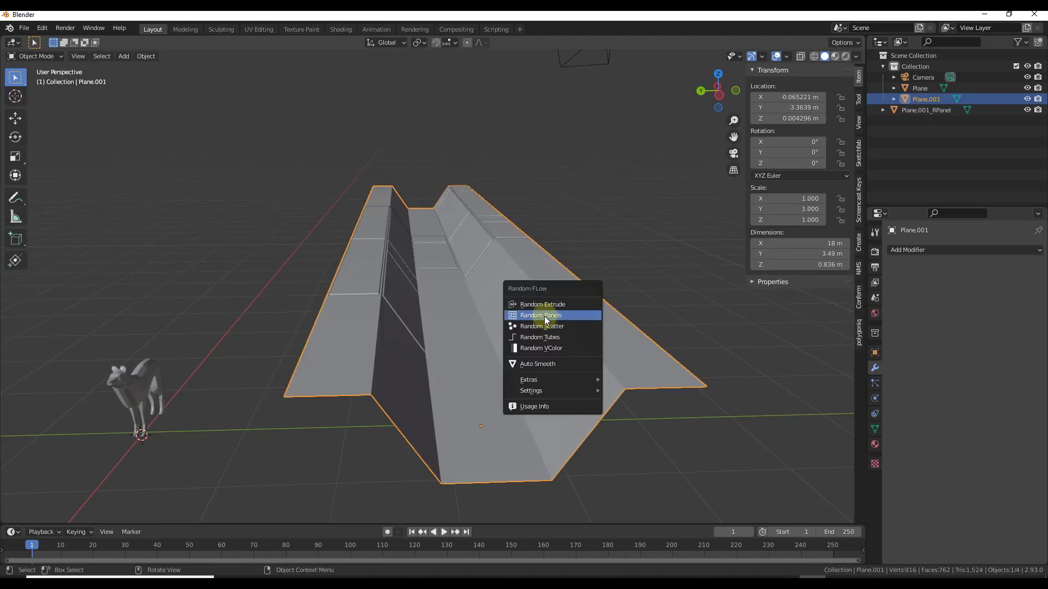
right_click(516, 336)
click(515, 337)
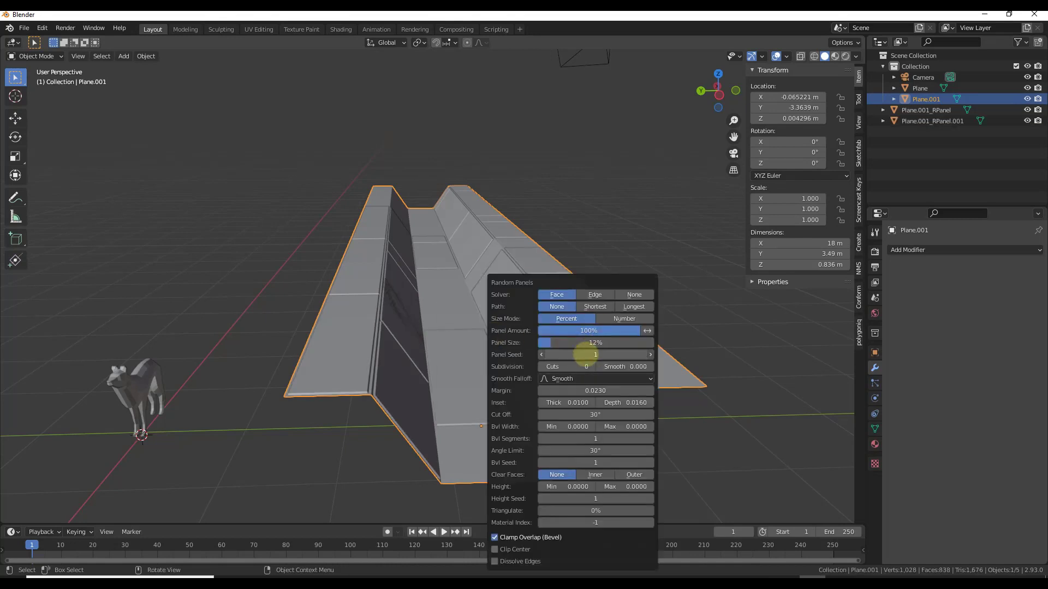
drag(578, 352, 562, 352)
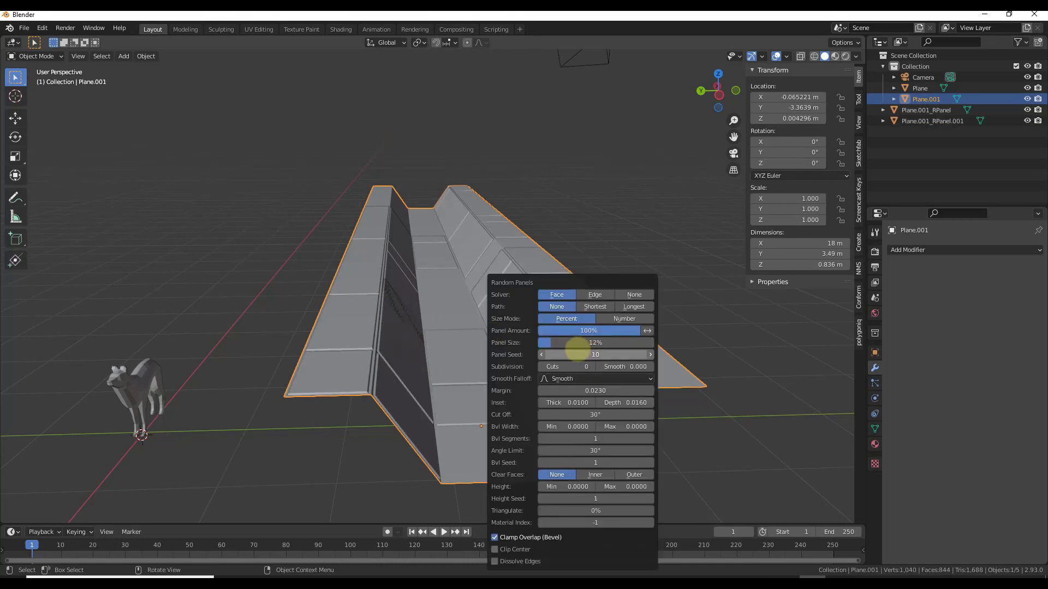
drag(628, 402, 640, 397)
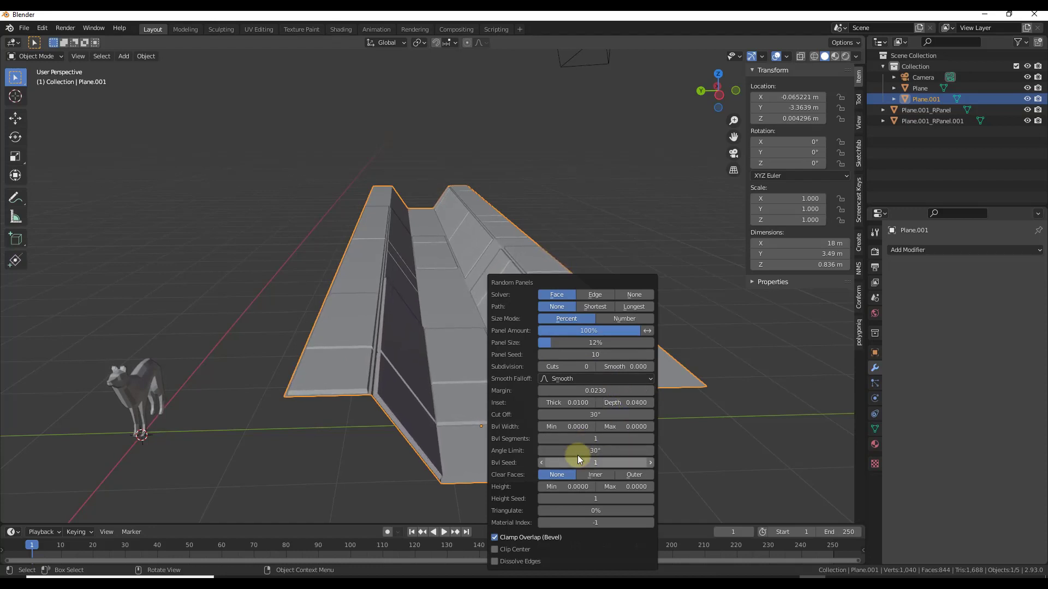
click(721, 322)
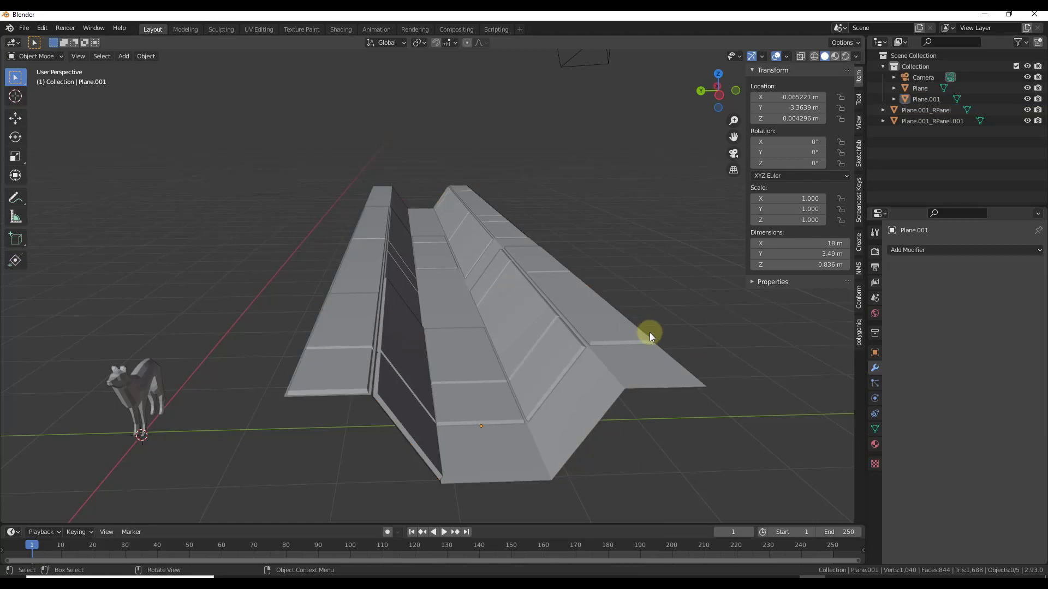
Examine the thickness and fit of the generated panels along the trench walls and floor.
middle_drag(650, 333, 656, 333)
scroll(657, 333, up, 2)
middle_drag(583, 365, 556, 363)
scroll(556, 362, up, 5)
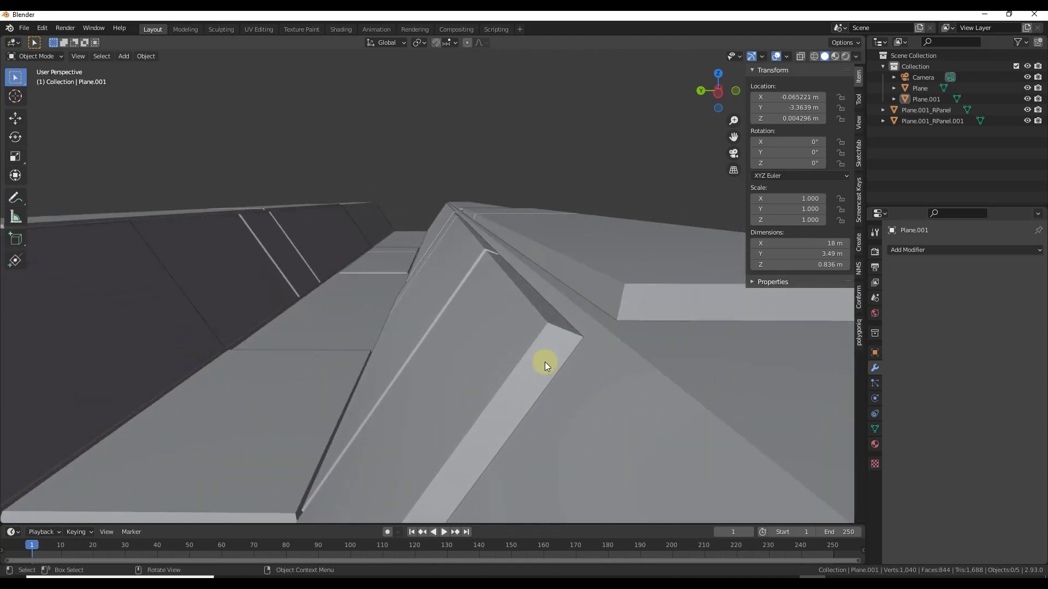
scroll(596, 363, down, 2)
scroll(596, 364, down, 6)
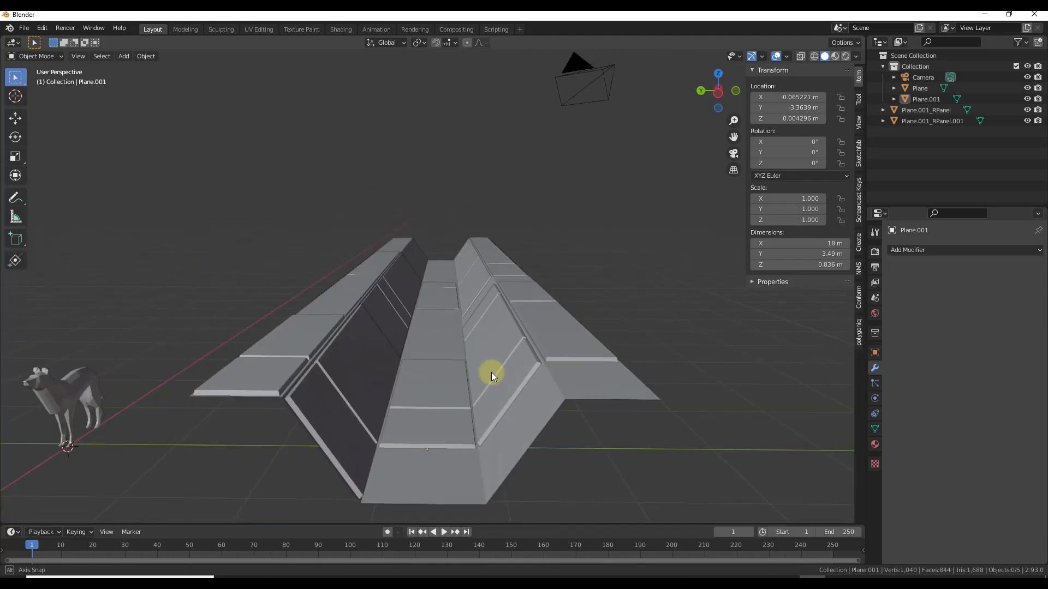
middle_drag(491, 371, 431, 359)
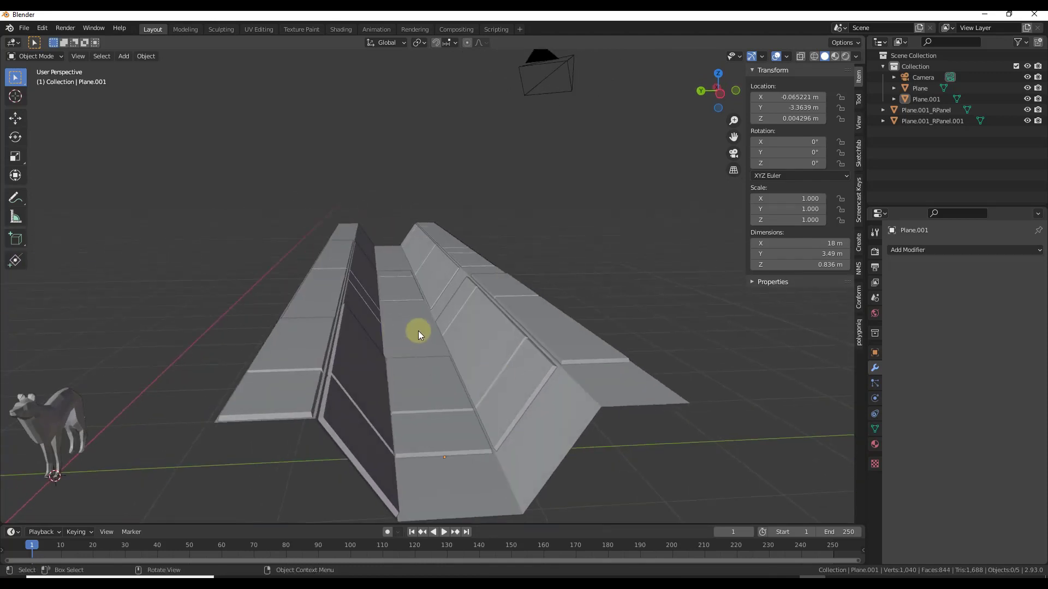
Reselect the trench object, select all of its faces in Edit Mode, and return to Object Mode.
click(401, 327)
key(Tab)
key(Tab)
scroll(411, 324, down, 6)
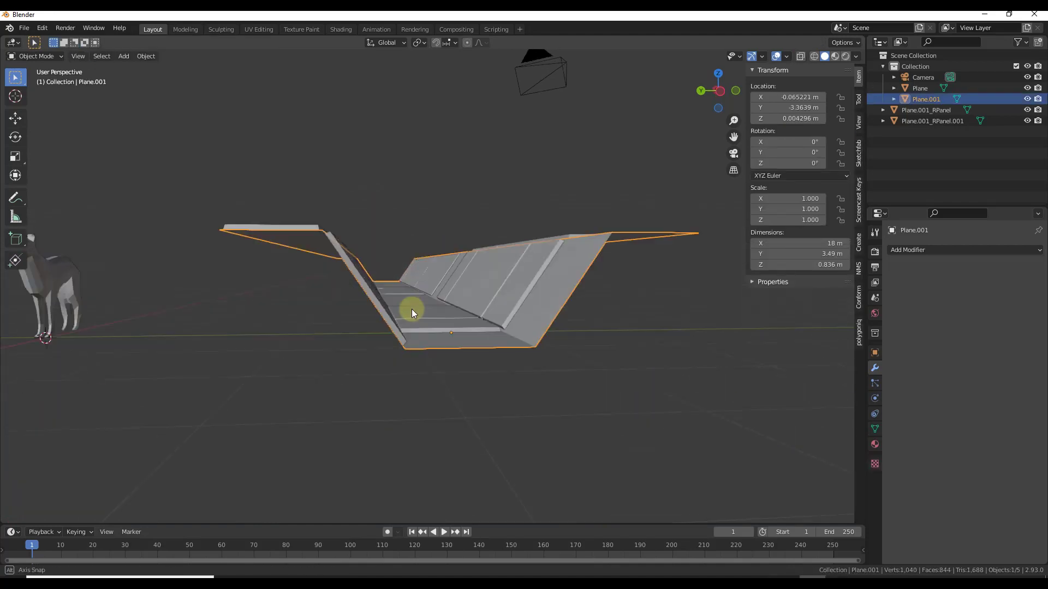
middle_drag(414, 323, 428, 329)
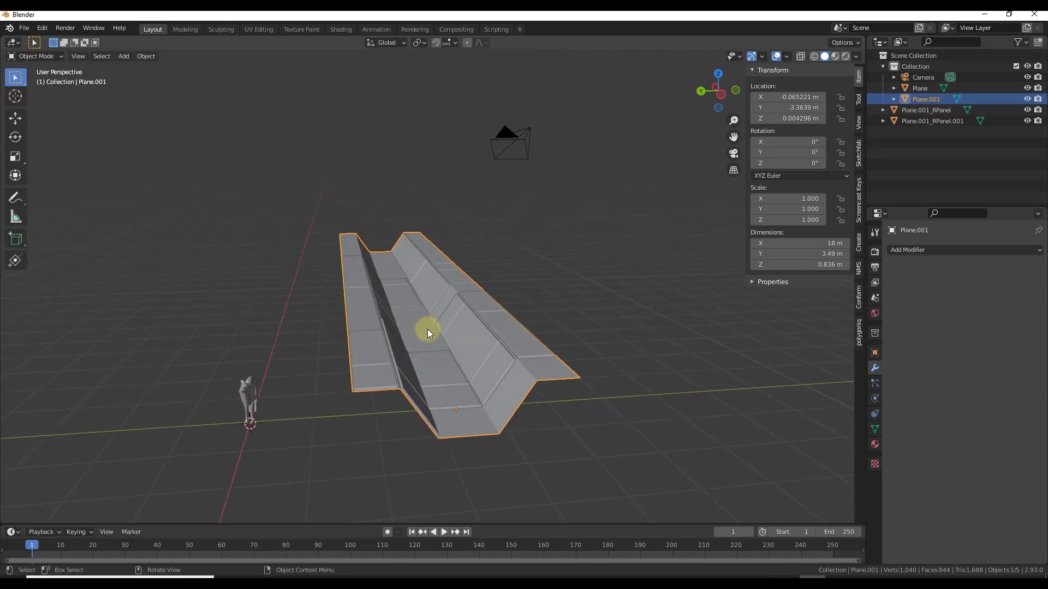
key(Tab)
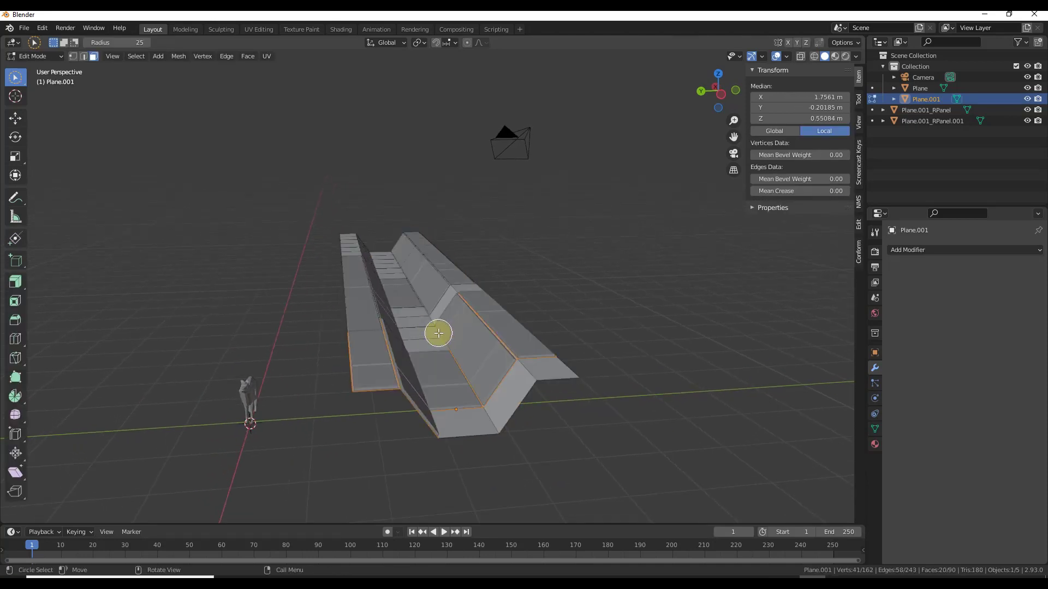
key(a)
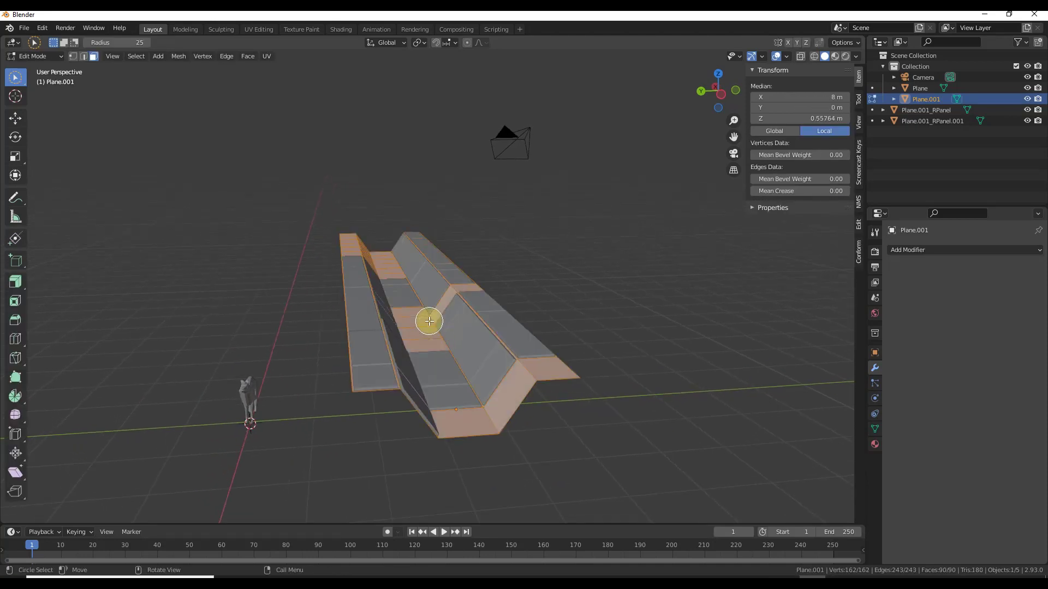
scroll(437, 314, up, 3)
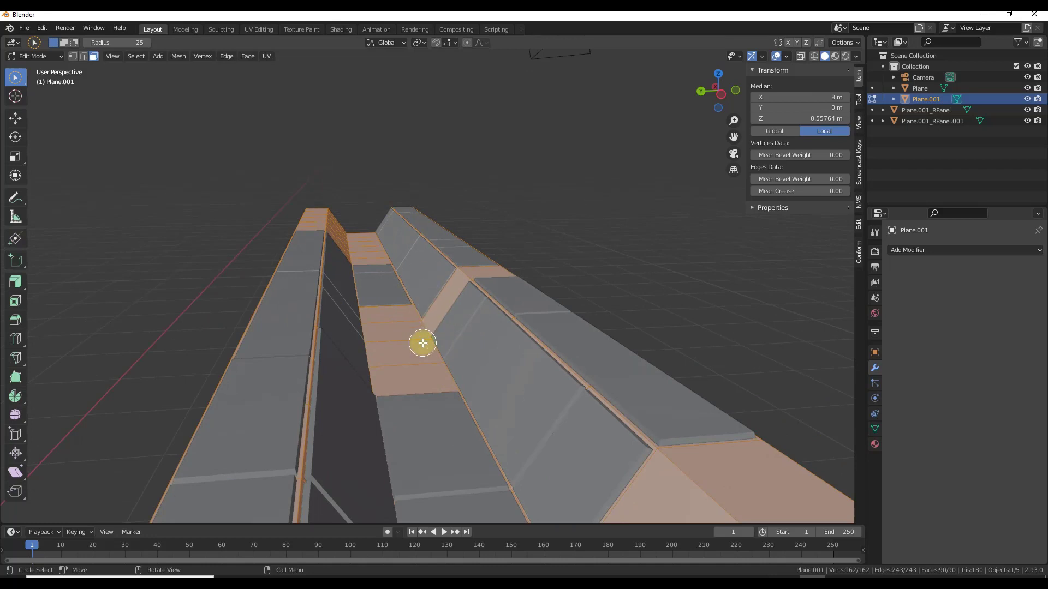
key(Tab)
Try Random Extrude over the whole trench with loop 1 enabled, testing loop 2 as an addition.
key(shift+alt+f)
click(411, 327)
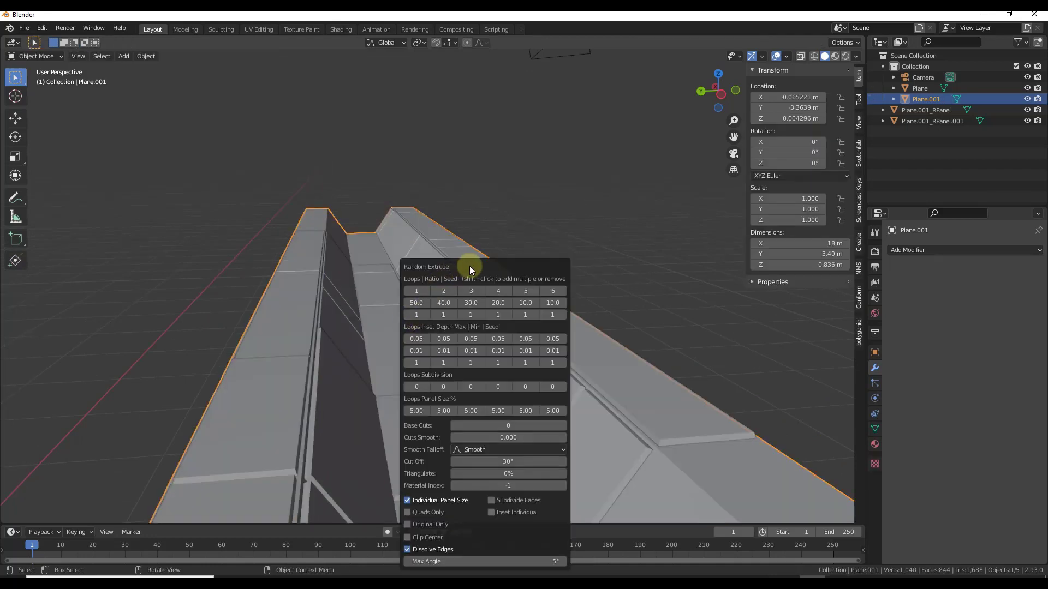
drag(469, 270, 638, 190)
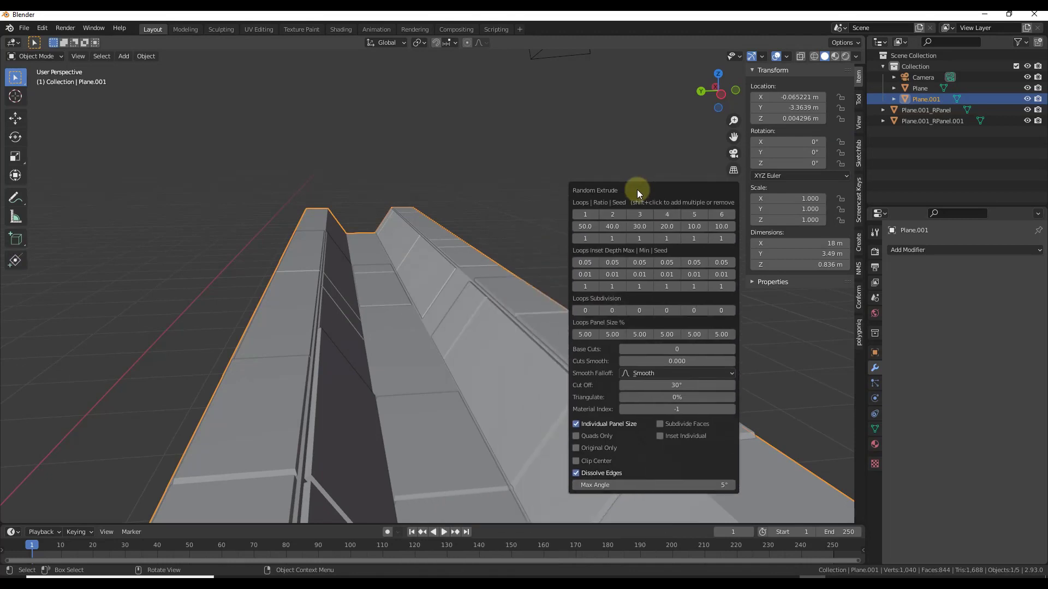
click(589, 213)
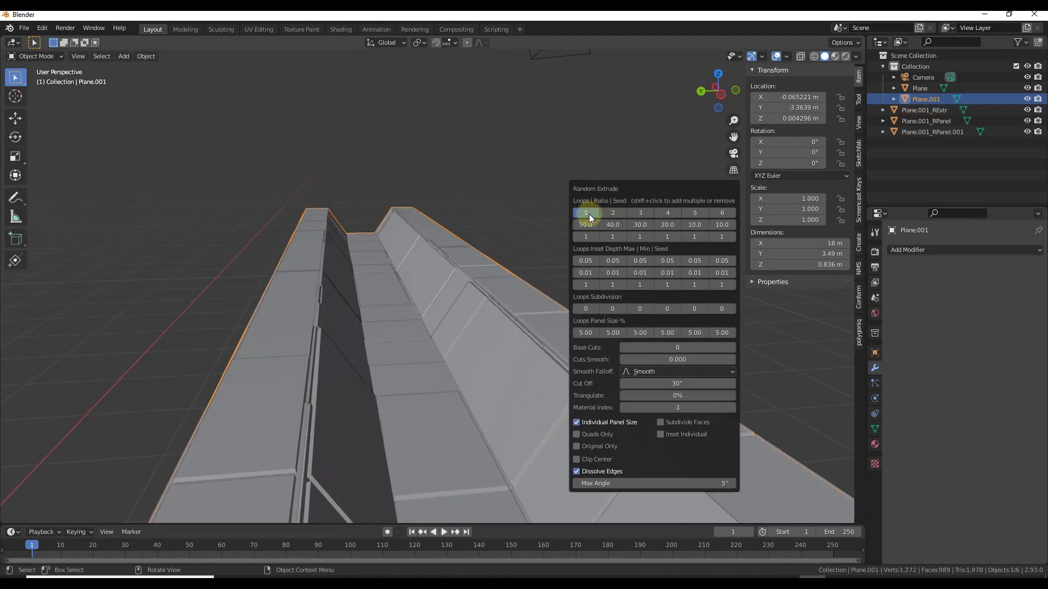
shift+click(612, 215)
shift+click(588, 211)
shift+click(601, 216)
click(580, 214)
Inspect the single-loop extrusion on the trench and undo it.
middle_drag(477, 345, 274, 304)
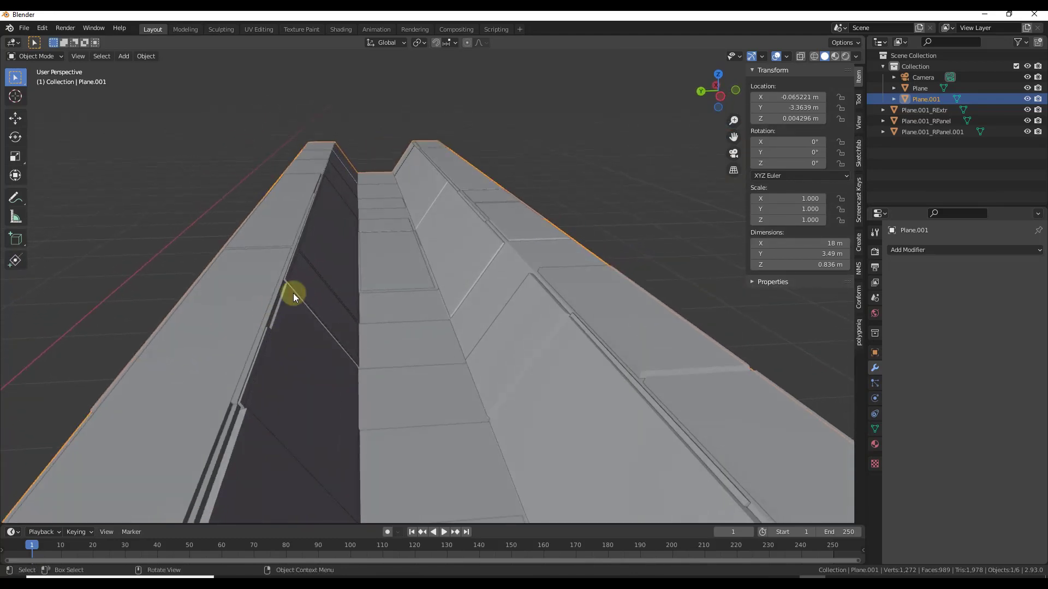
scroll(428, 280, down, 5)
middle_drag(454, 307, 460, 307)
key(ctrl+z)
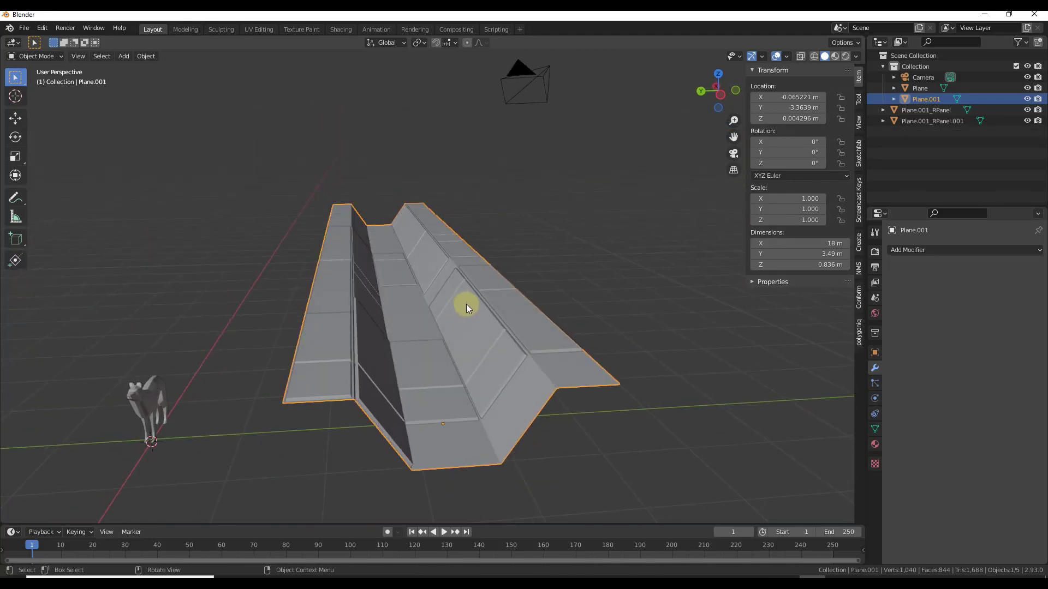
Try Random Extrude on the whole trench with loops 1 to 4 enabled together.
right_click(479, 305)
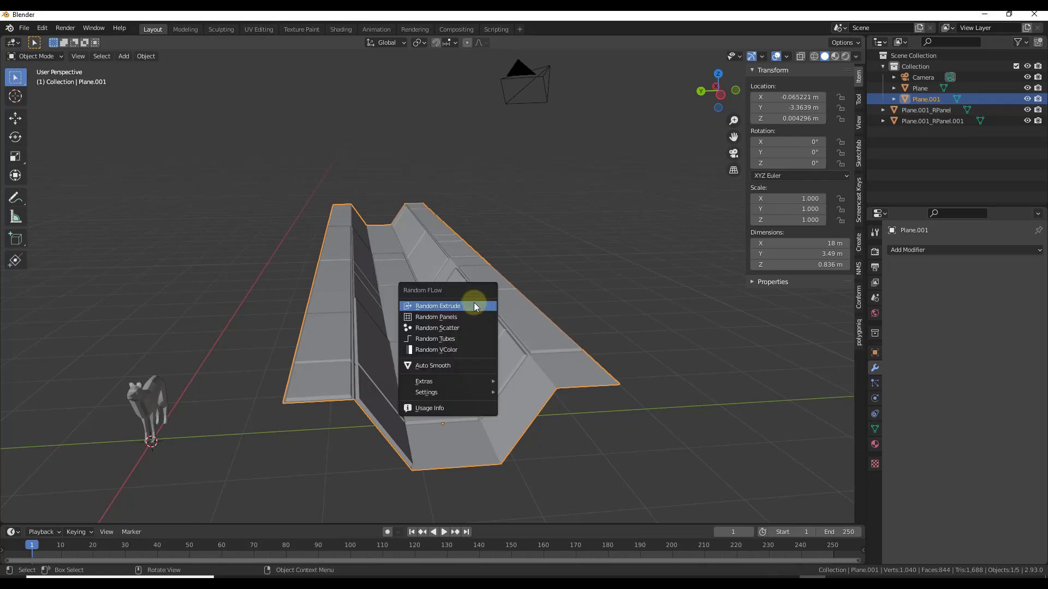
click(474, 302)
click(490, 292)
shift+click(514, 292)
shift+click(539, 292)
shift+click(564, 290)
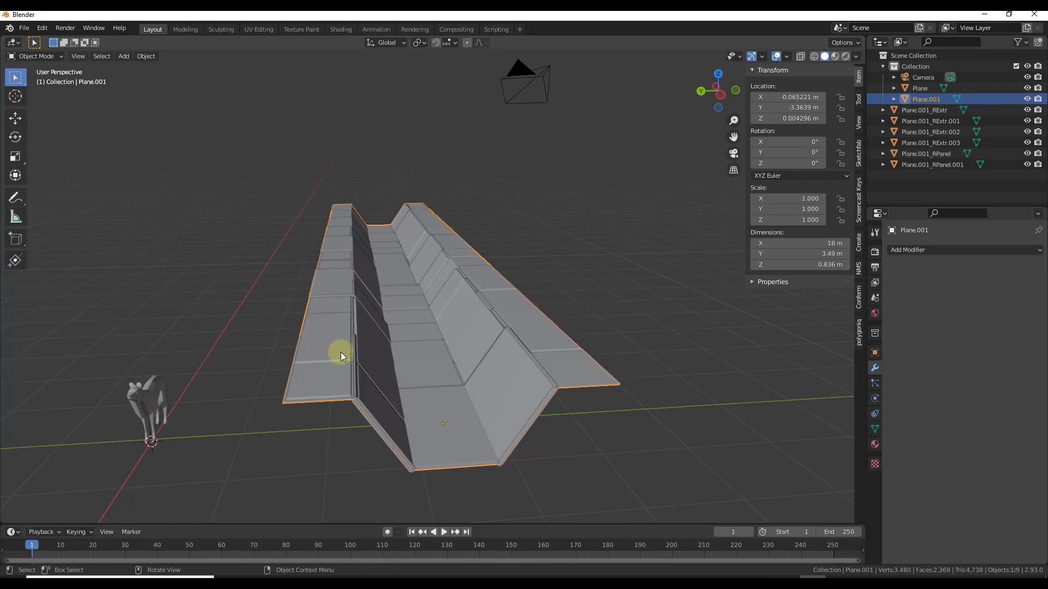
Inspect the four layered extrusions at the trench's near edge and undo them.
scroll(363, 341, up, 5)
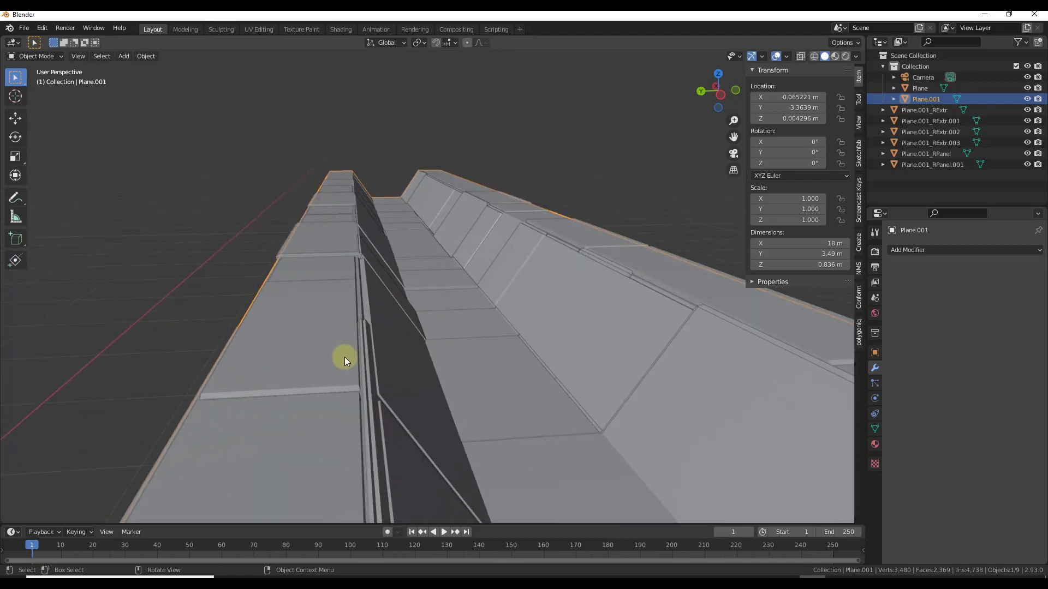
middle_drag(349, 349, 343, 284)
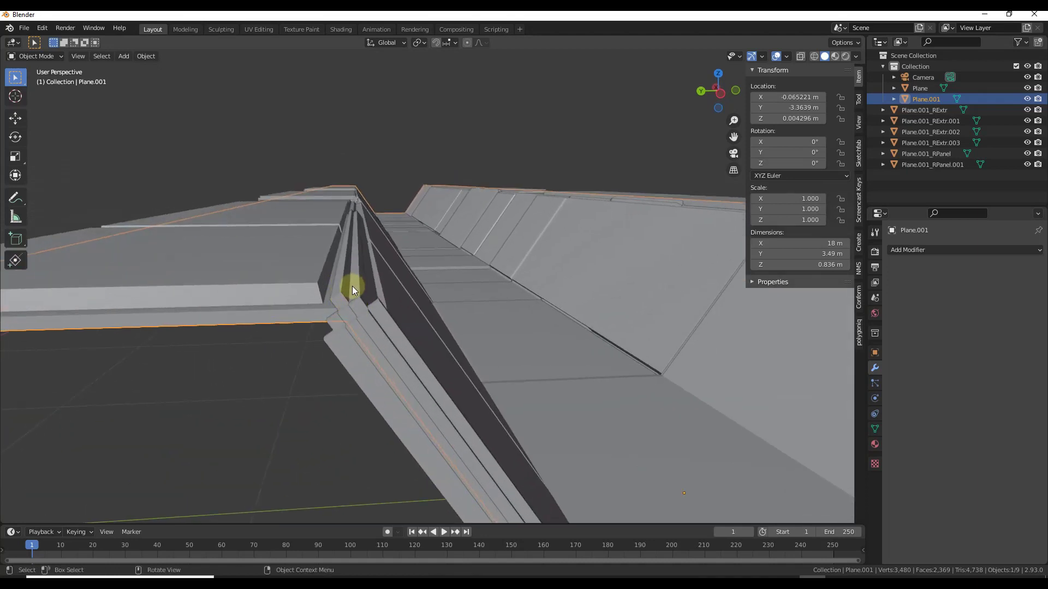
scroll(379, 300, down, 5)
middle_drag(398, 315, 399, 324)
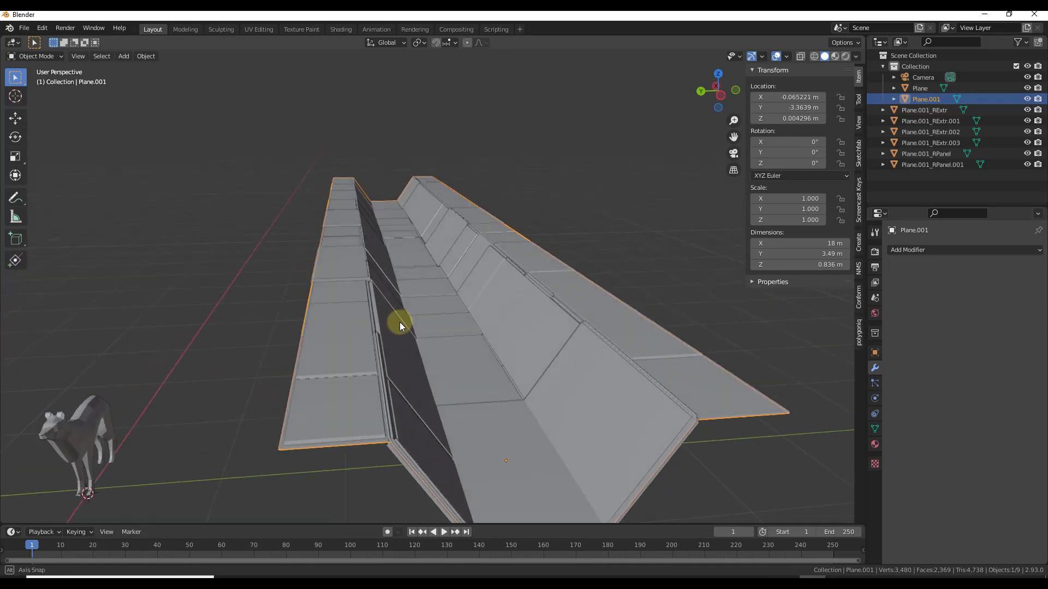
key(ctrl+z)
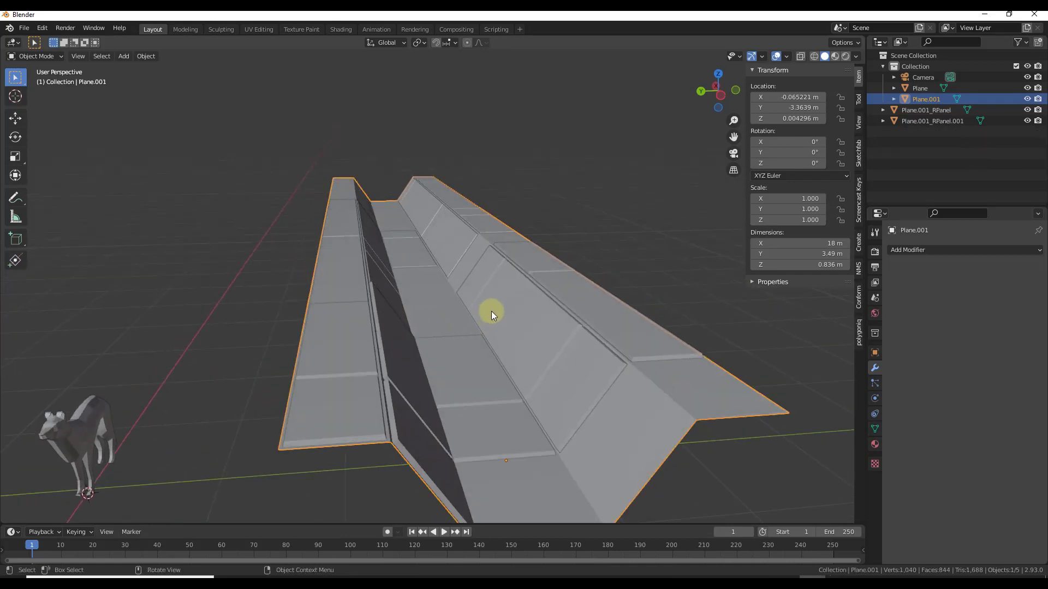
Apply Random Extrude to the whole trench with loops 1 to 3 enabled, using seed 55 for loop 1 and seed 10 for loop 2.
key(shift+q)
click(492, 310)
click(488, 290)
shift+click(512, 290)
drag(528, 276, 637, 242)
mouse_move(597, 317)
mouse_down()
mouse_move(572, 317)
mouse_move(601, 319)
mouse_move(603, 305)
mouse_move(614, 306)
mouse_move(601, 304)
mouse_up()
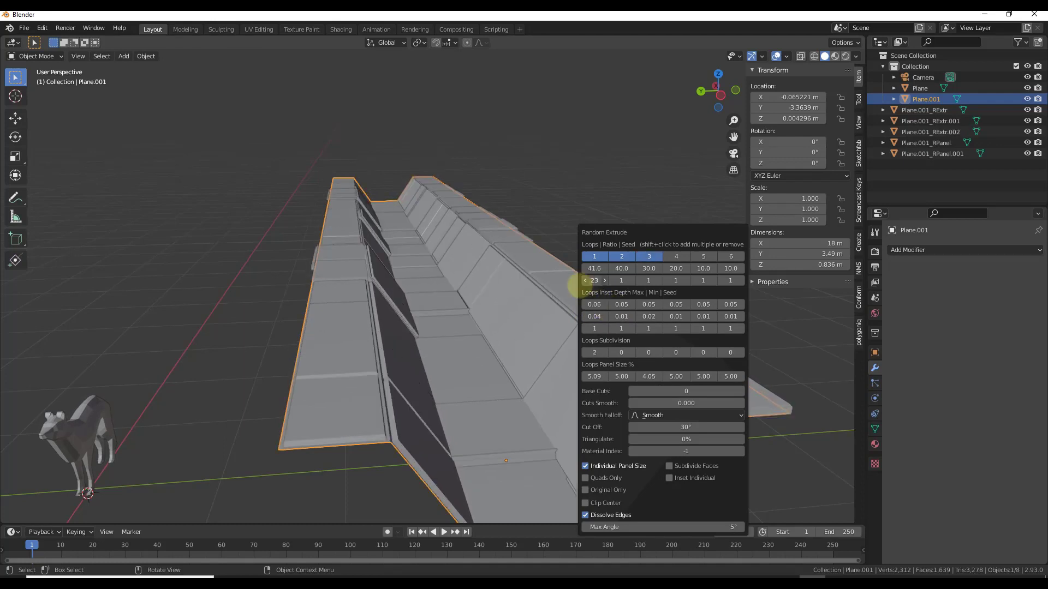
drag(579, 281, 621, 280)
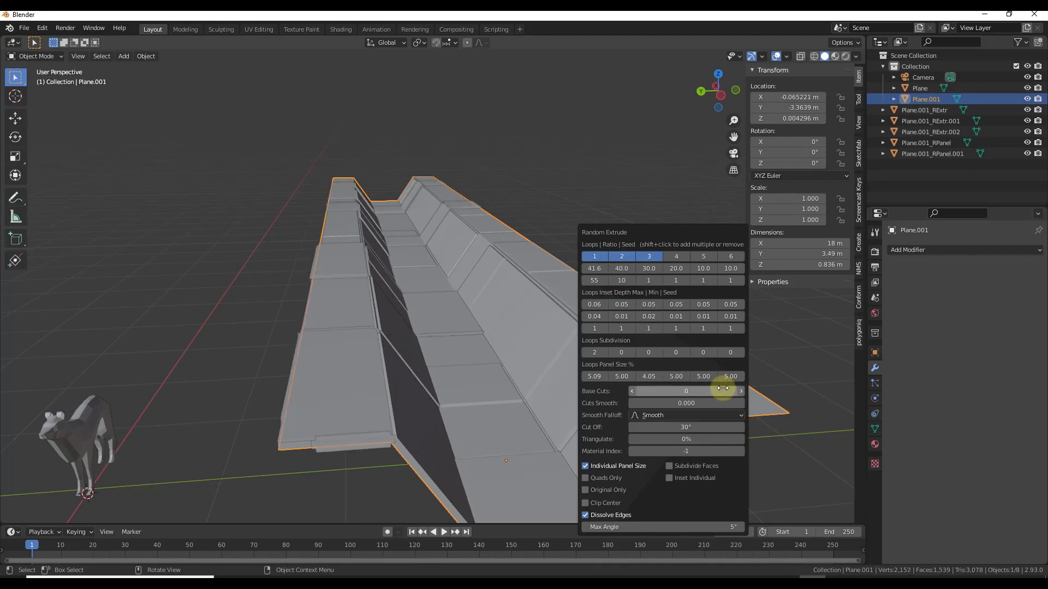
Compare different base cut counts for the trench's random extrusion and settle on 3 base cuts.
click(741, 391)
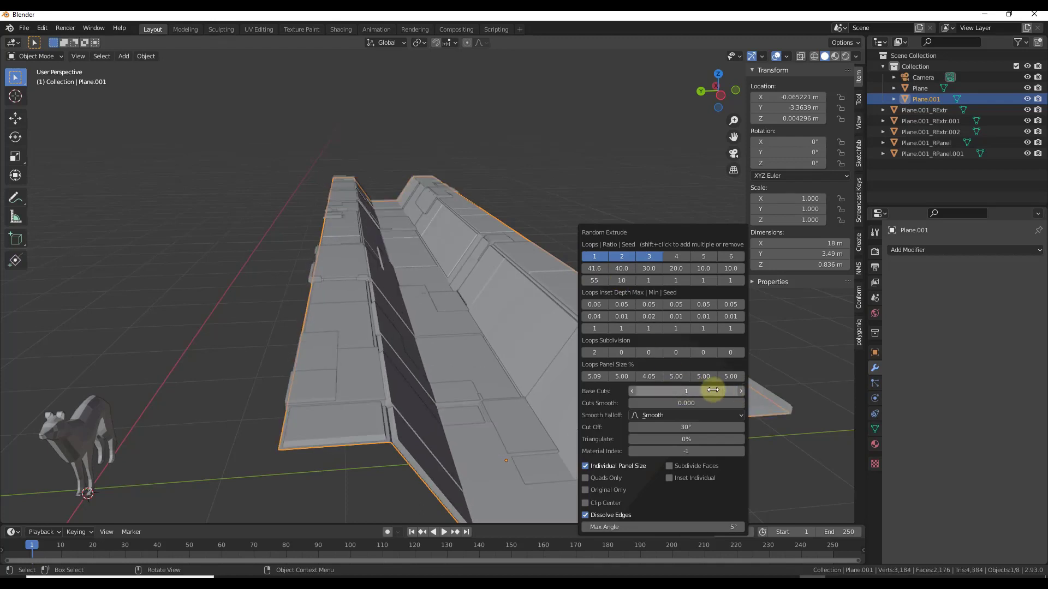
click(632, 391)
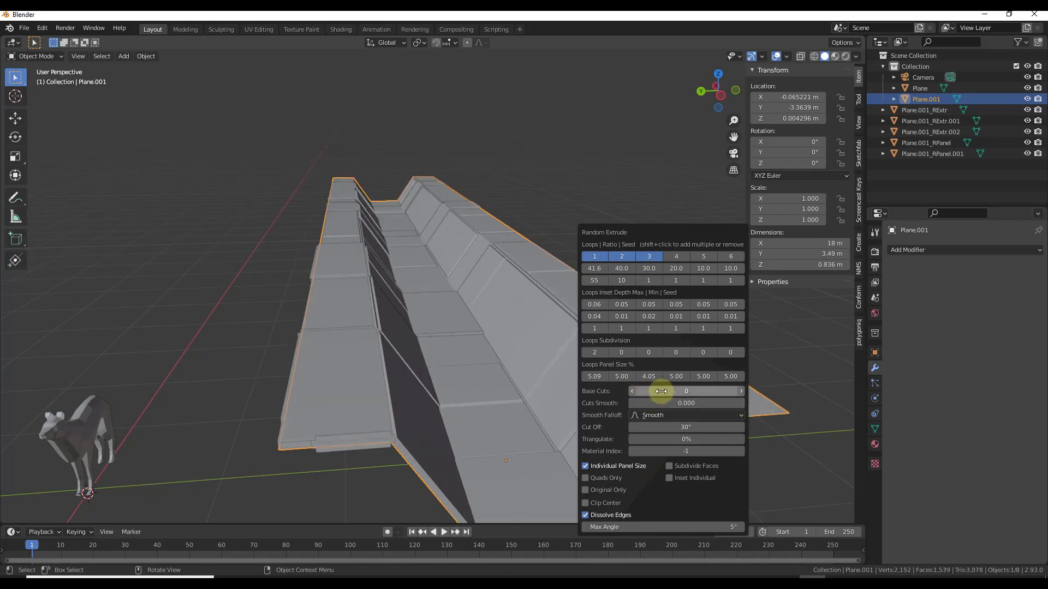
click(740, 391)
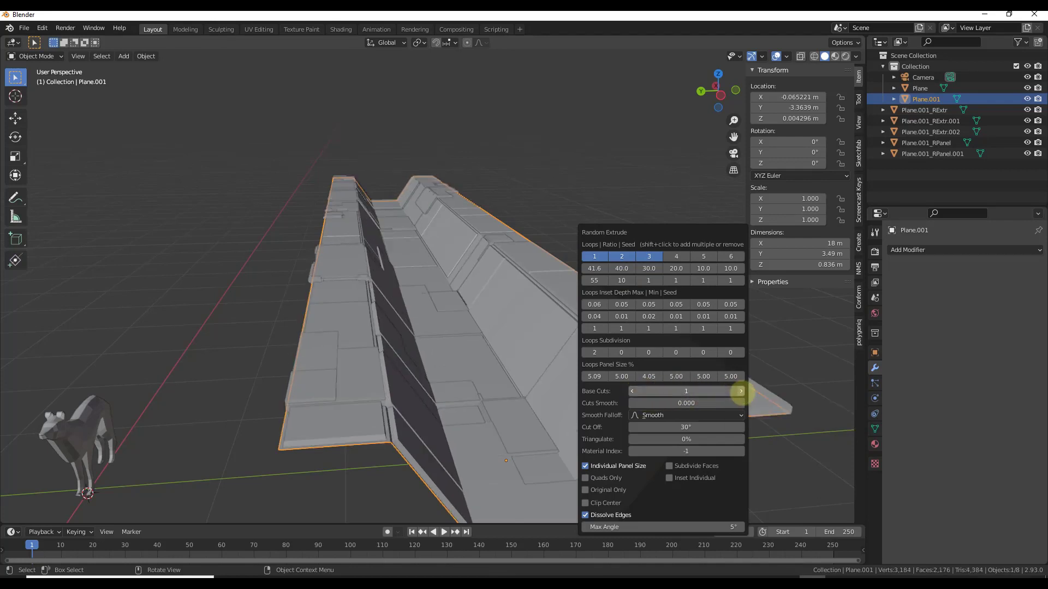
click(740, 391)
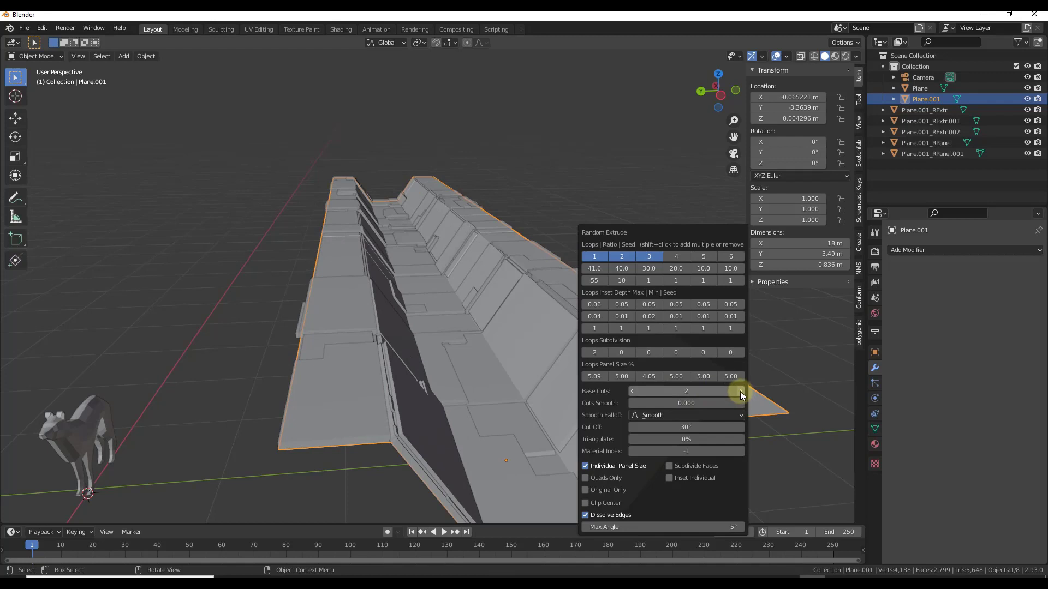
click(741, 392)
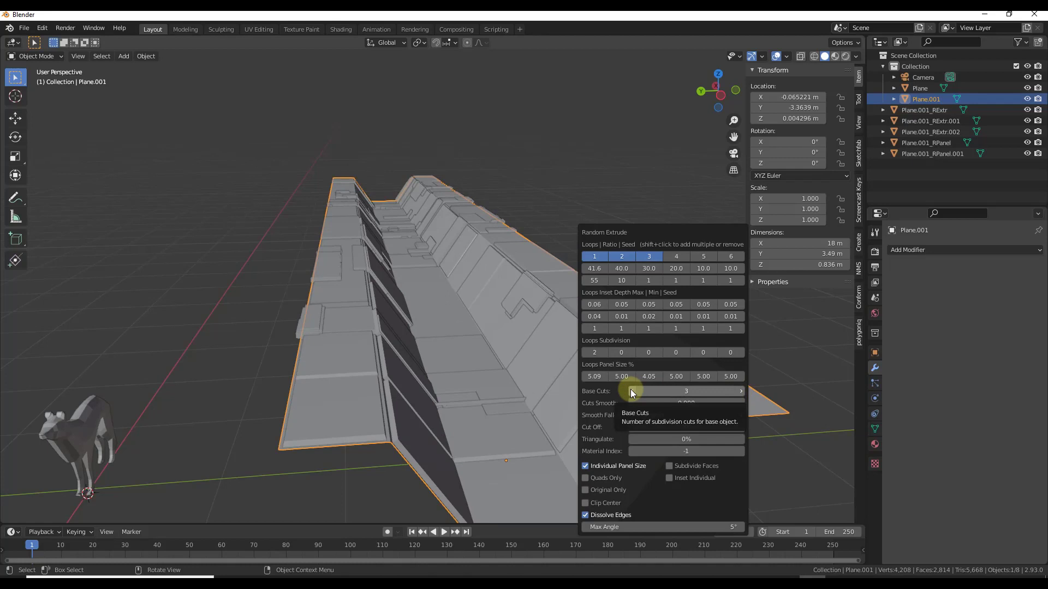
Set the loop subdivision to 1 for loops 2 and 3, accept the extrusion, and view the trench's layered detail.
click(632, 353)
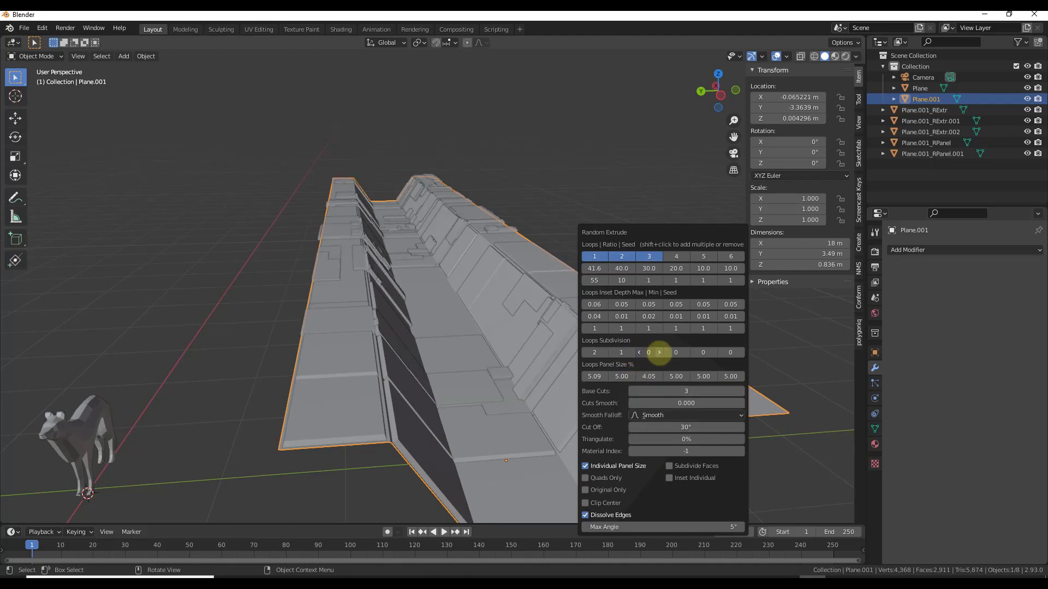
click(660, 353)
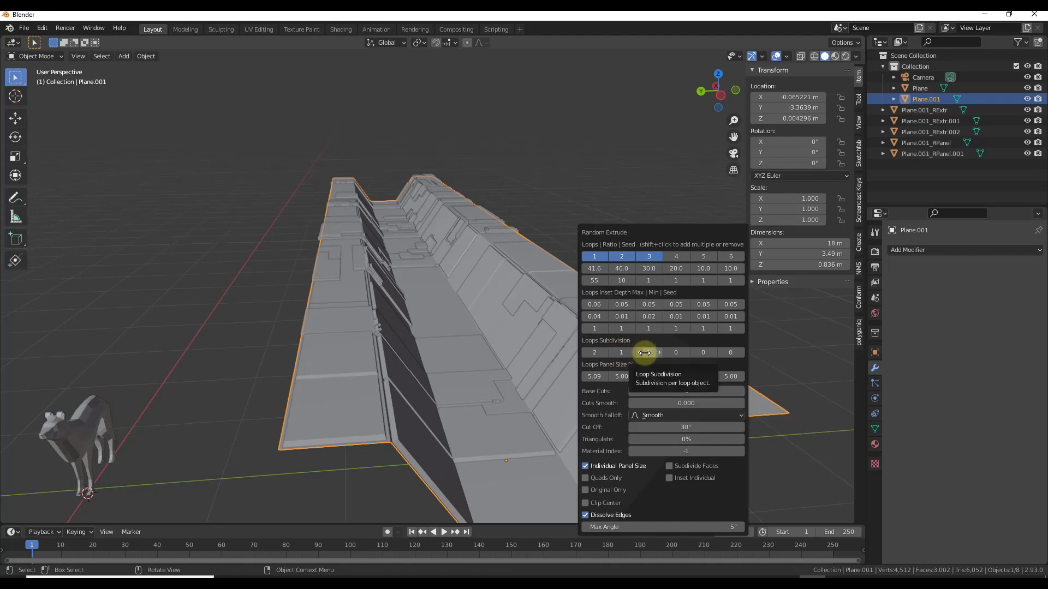
middle_drag(551, 347, 378, 305)
scroll(444, 322, down, 10)
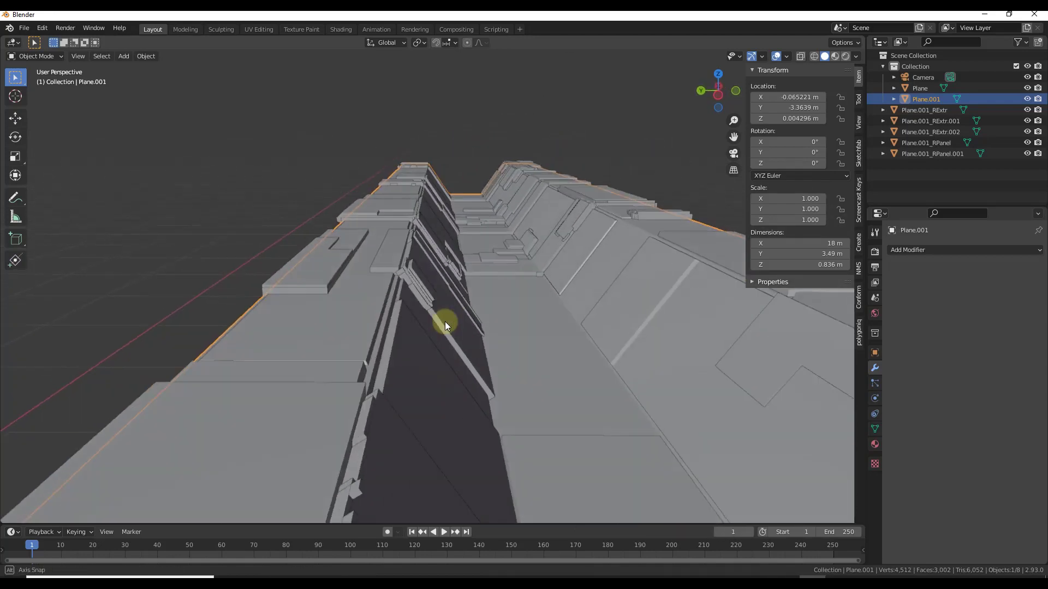
middle_drag(567, 363, 576, 327)
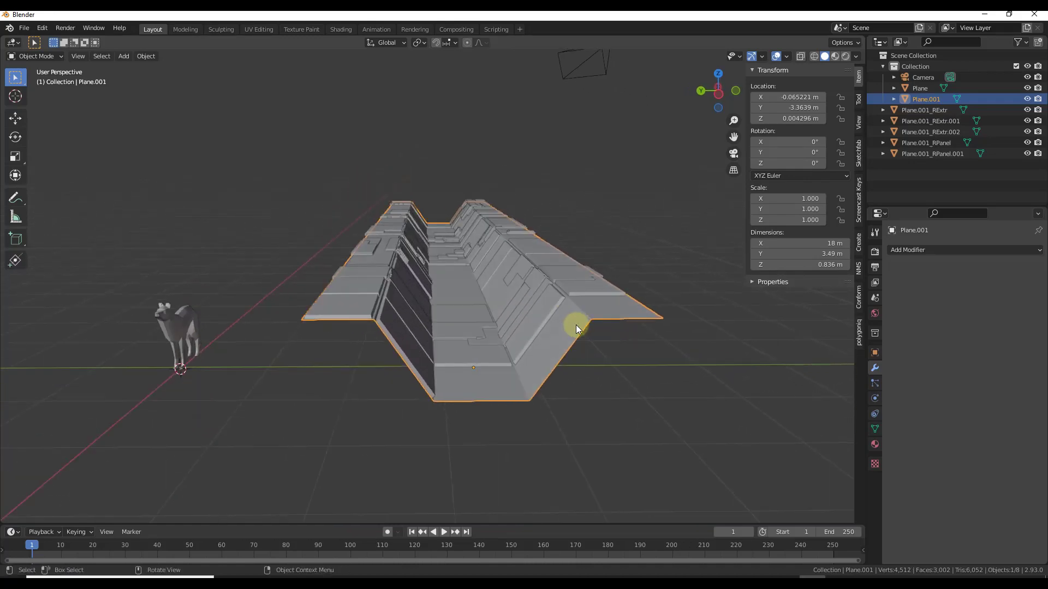
Select the faces along both sloped inner walls of the base trench mesh, then return to Object Mode.
key(Tab)
key(w)
mouse_move(475, 285)
middle_down()
mouse_move(465, 300)
mouse_move(463, 272)
middle_up()
mouse_move(365, 451)
mouse_down()
mouse_move(433, 173)
mouse_move(430, 185)
mouse_up()
drag(114, 42, 102, 43)
mouse_move(481, 253)
shift+mouse_down()
mouse_move(529, 443)
mouse_move(538, 434)
shift+mouse_up()
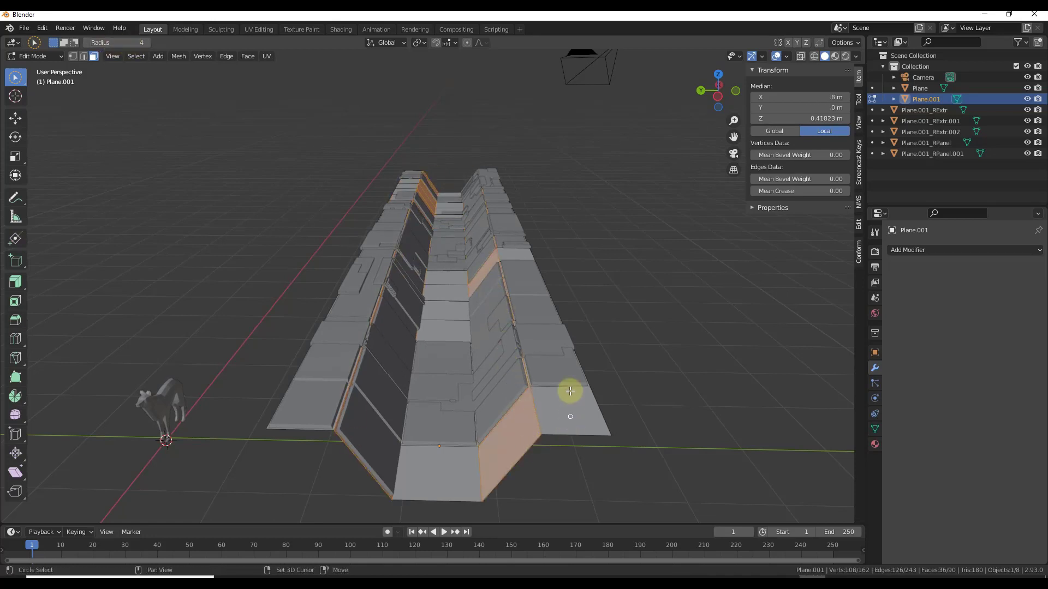
key(Tab)
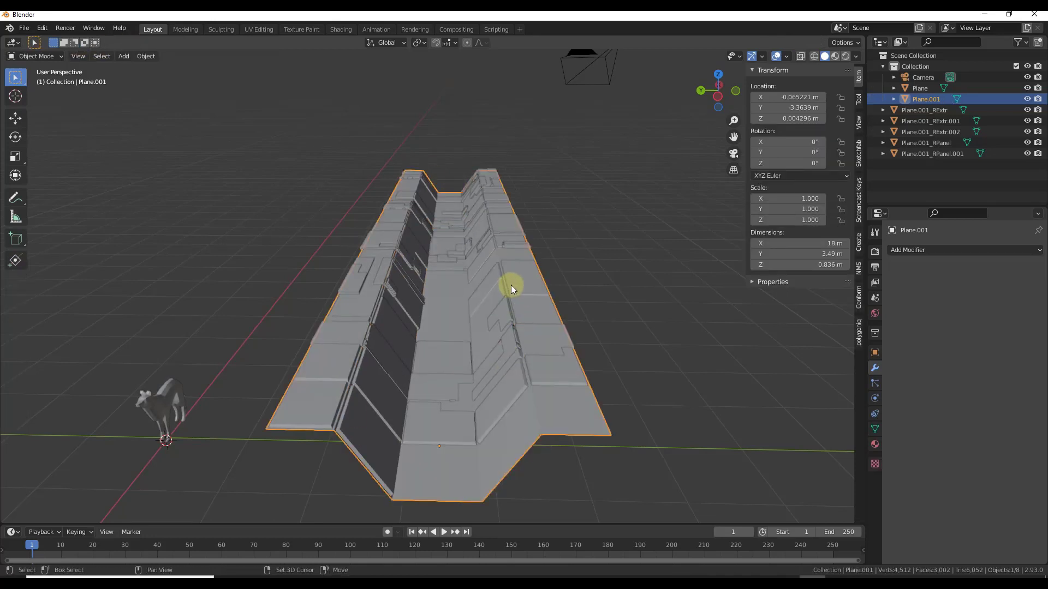
Add Random Tubes to the sloped walls with amount 9, length 7, maximum offset 0.166, margin 0.0730, resolution 9, bevel width 0.0820 and angle limit 7.2°.
key(shift+q)
click(484, 320)
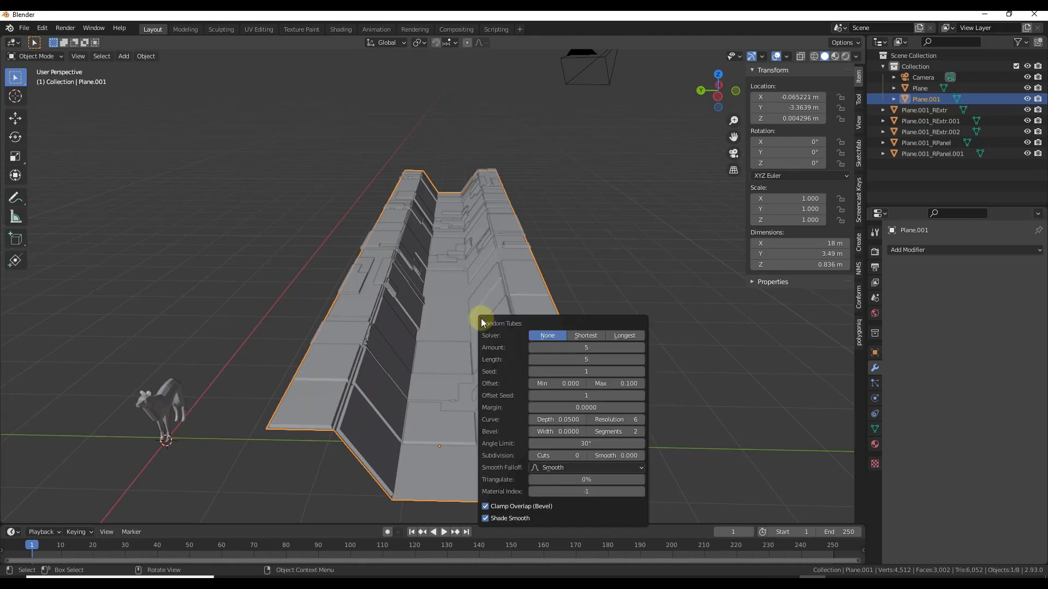
drag(564, 319, 647, 192)
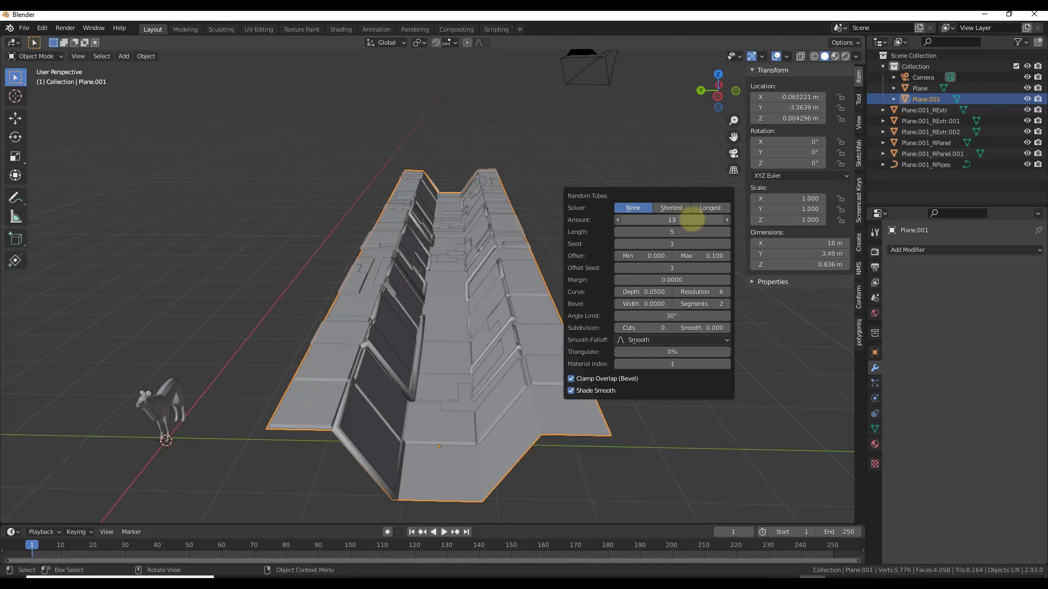
drag(672, 220, 625, 289)
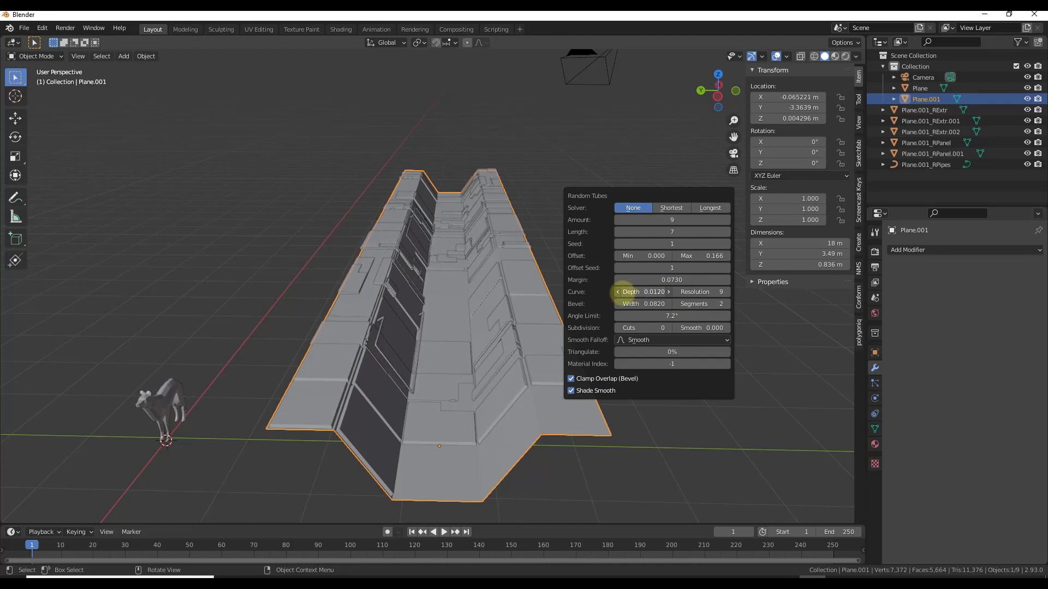
Compare the tube path solvers, keep Longest, and set the tube length to 32 and curve depth to 0.0140.
drag(683, 235, 712, 240)
click(709, 208)
click(672, 208)
click(718, 208)
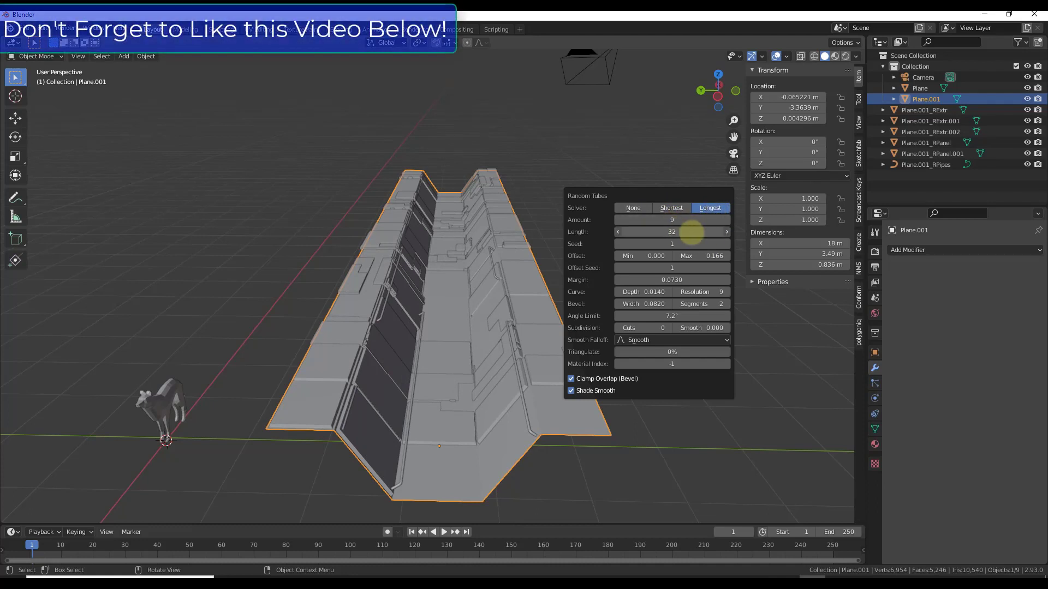
drag(732, 231, 690, 269)
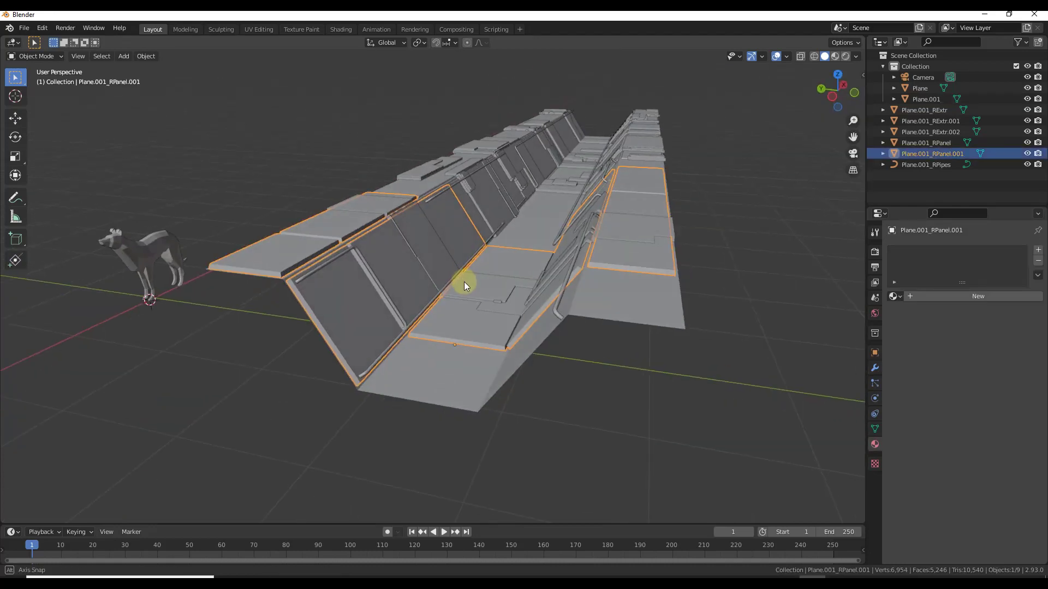
Select the generated panel and extrusion objects one at a time to examine which pieces each contains.
middle_drag(464, 282, 303, 251)
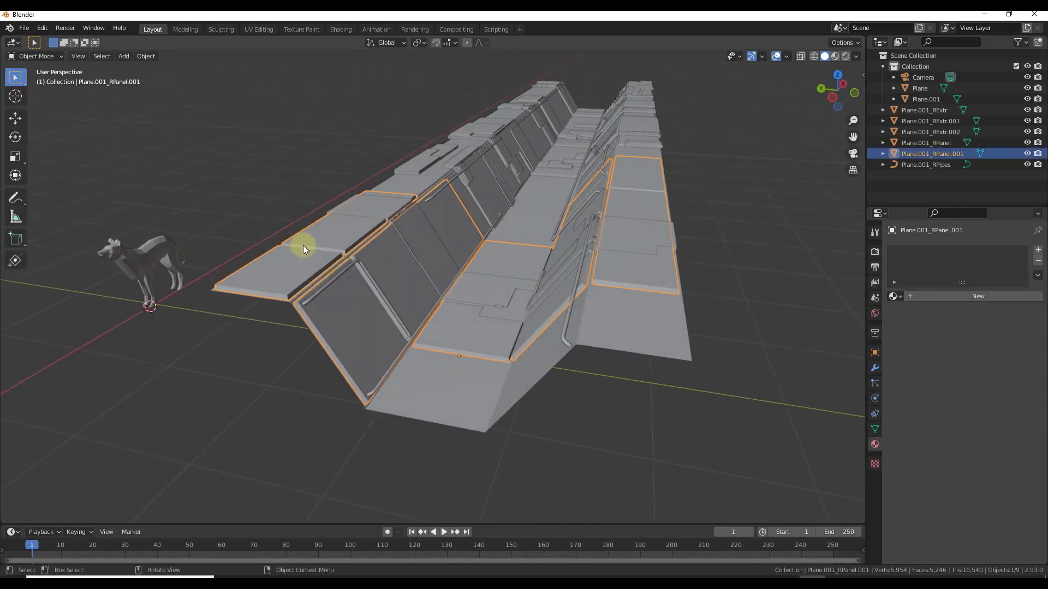
click(323, 231)
click(387, 210)
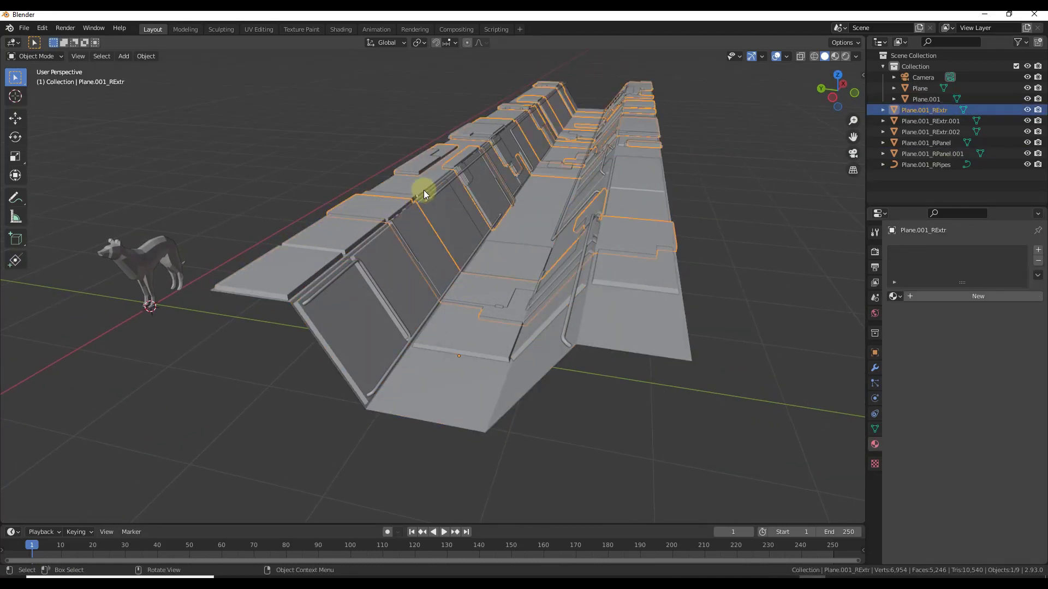
click(631, 176)
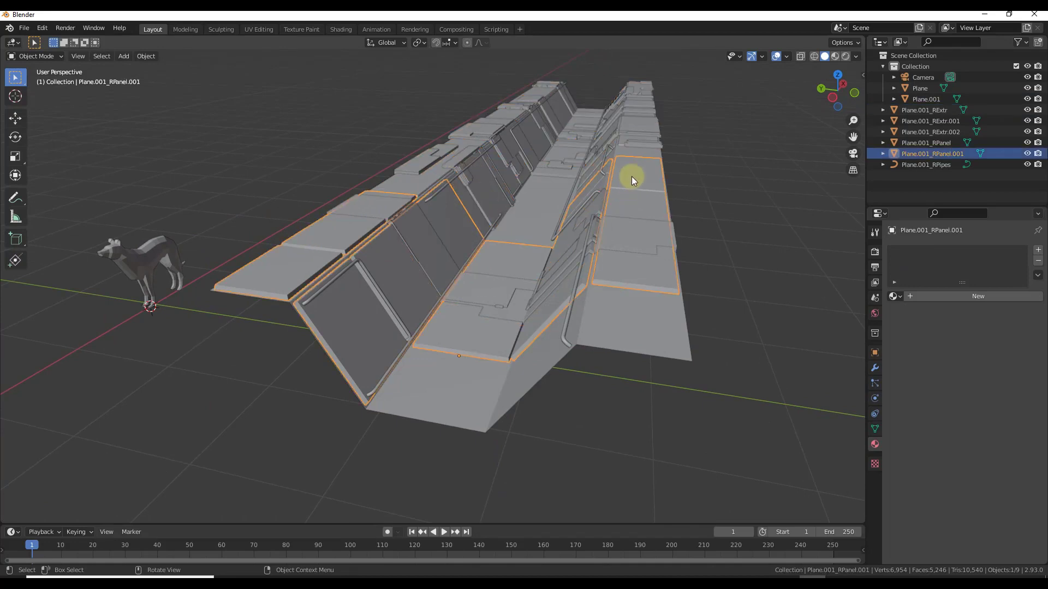
In the second panel object, select the three flat faces on the outer ledge beside the camel, then return to Object Mode.
click(382, 209)
scroll(328, 235, up, 5)
click(275, 312)
click(276, 312)
middle_drag(276, 311, 280, 309)
click(292, 273)
middle_drag(293, 273, 337, 277)
key(Tab)
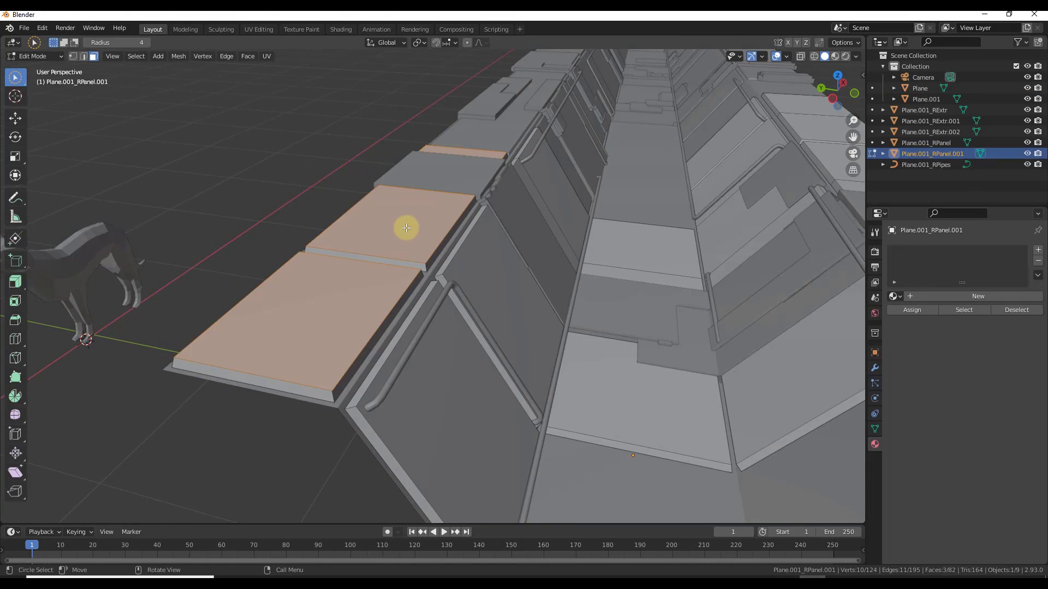
key(Tab)
Apply Random Extrude to the selected ledge panels with loops 1 and 2 enabled.
key(shift+q)
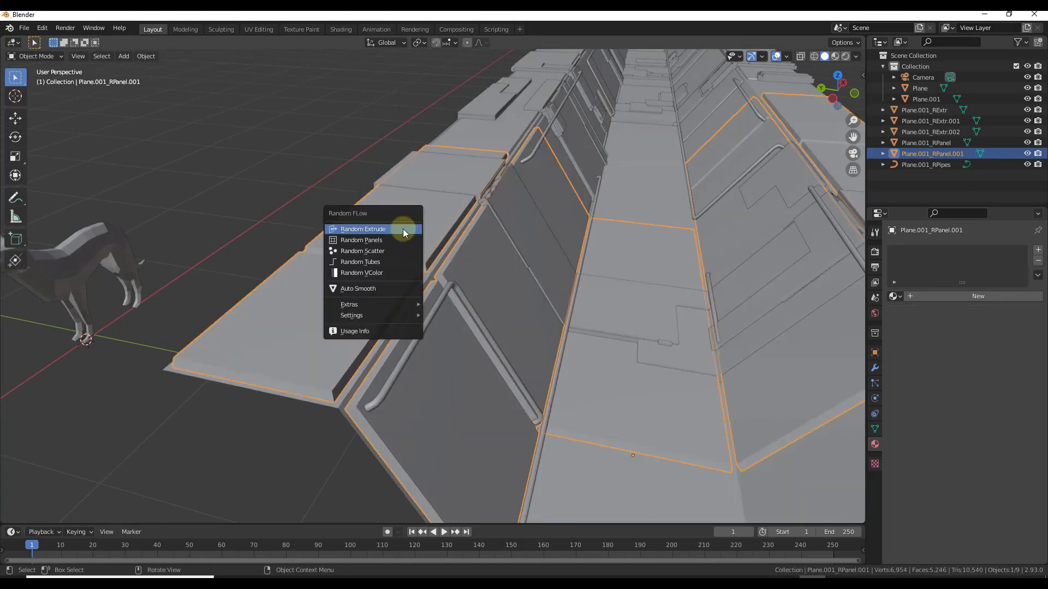
click(398, 228)
click(402, 259)
shift+click(437, 258)
drag(455, 238, 536, 224)
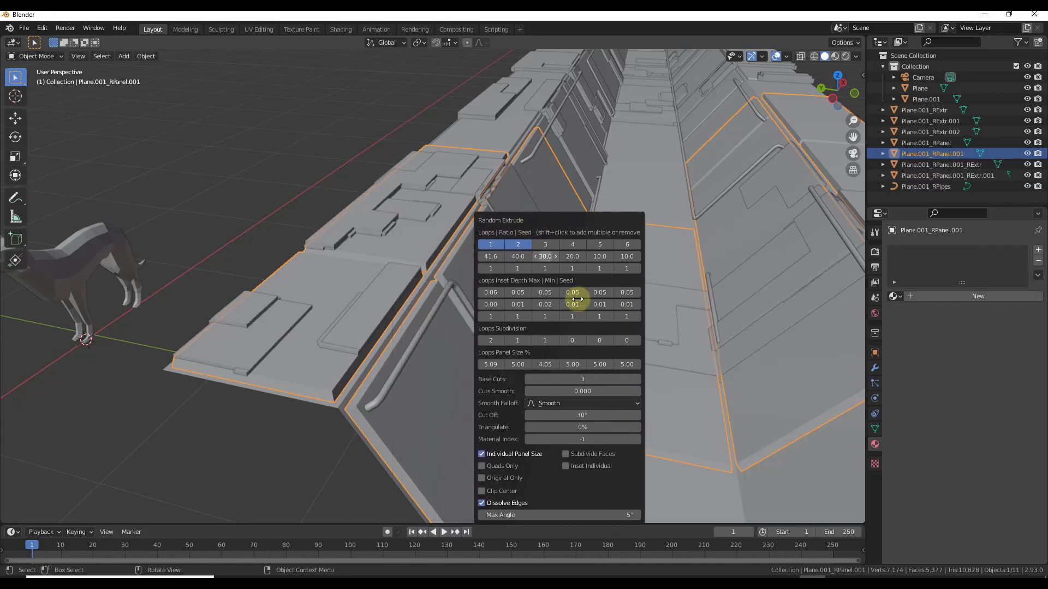
click(615, 276)
In the trench's first random extrusion object, select one face on the dark inner wall and two faces on the opposite slope.
click(539, 231)
key(Tab)
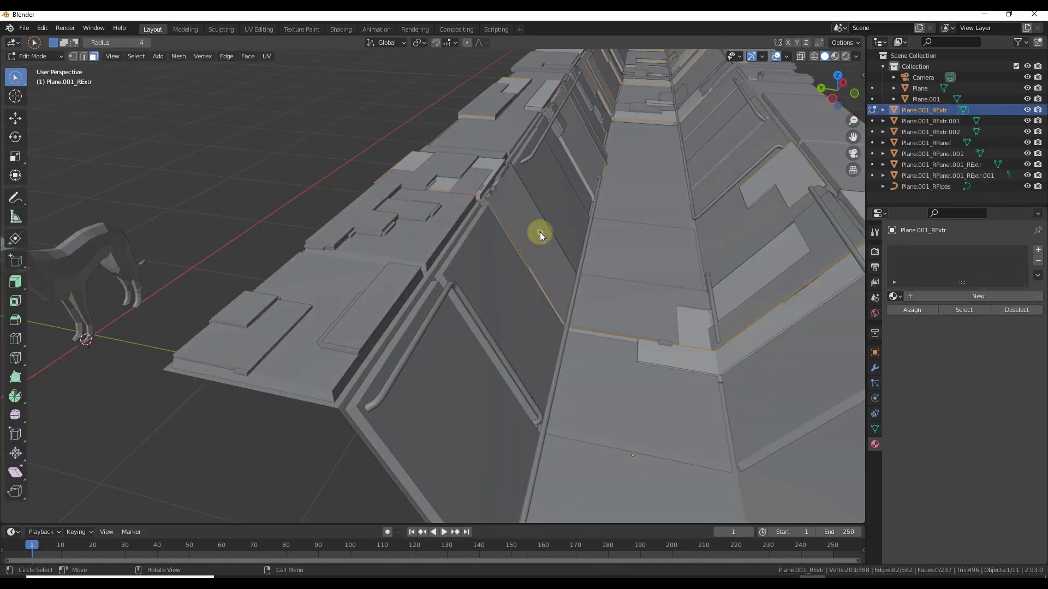
click(532, 232)
shift+click(750, 276)
shift+click(791, 180)
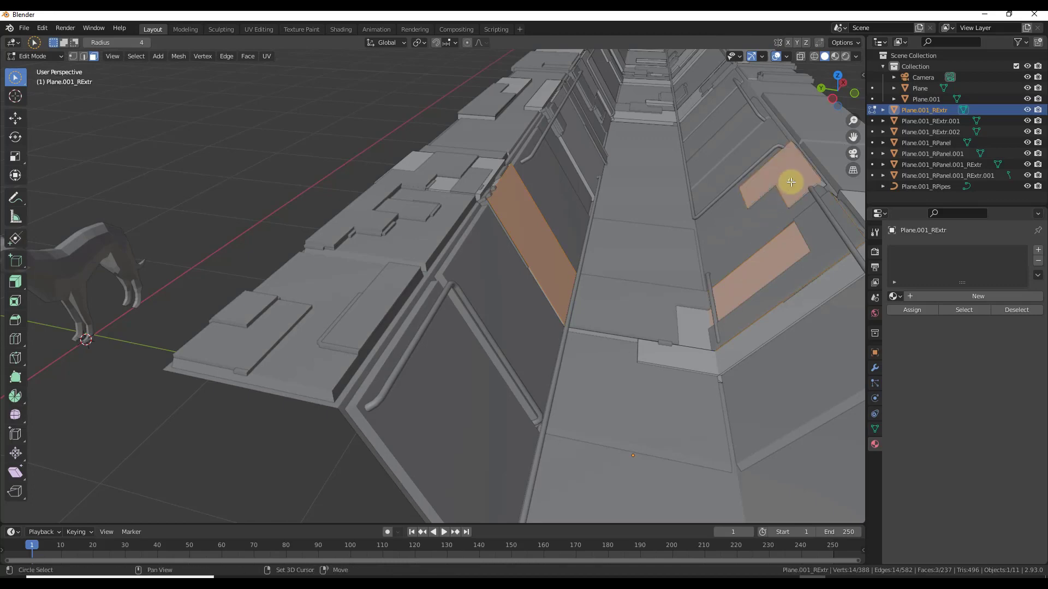